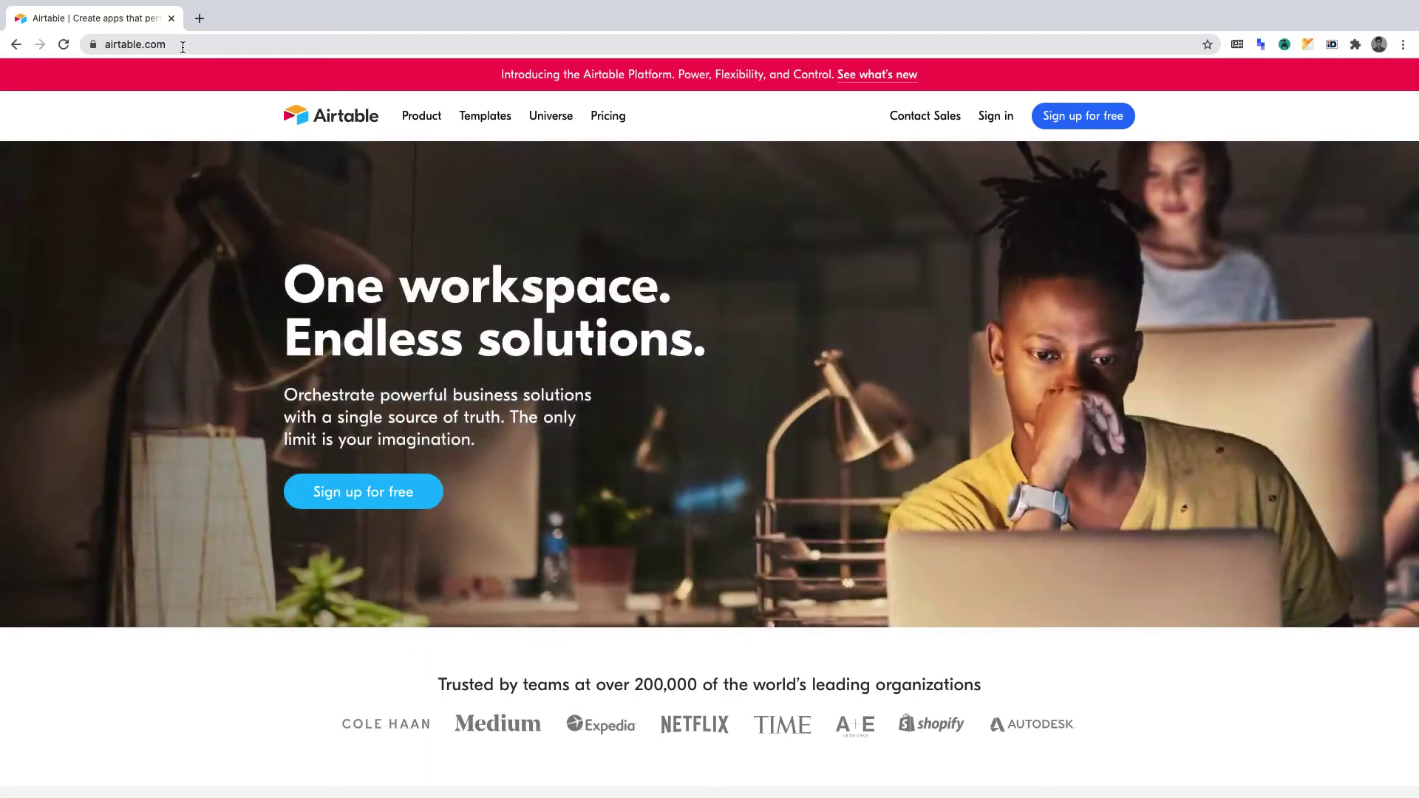
Step: Open the Airtable pricing page listing the Free, Plus, Pro and Enterprise plans
click(604, 123)
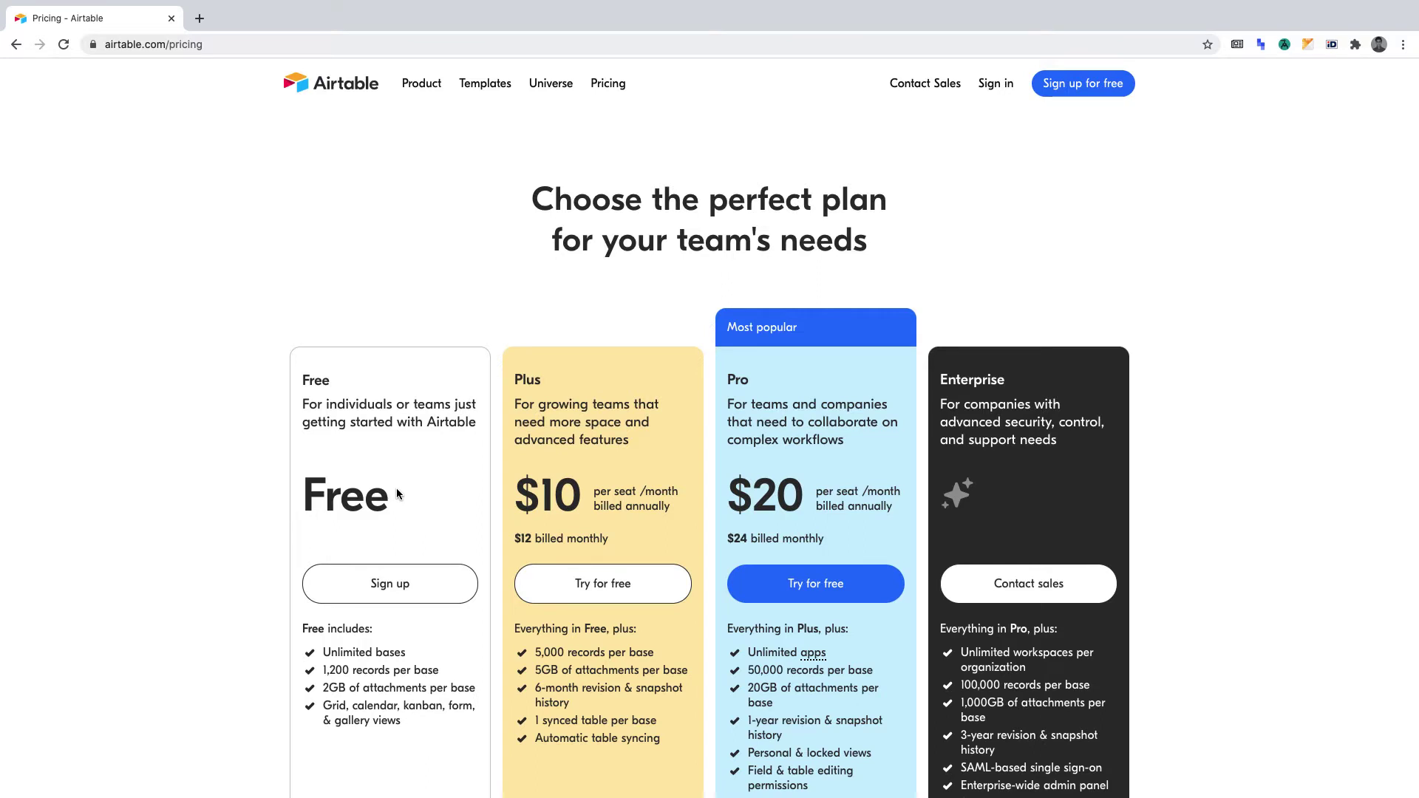
Step: Sign in with the account's e-mail address and password
click(998, 89)
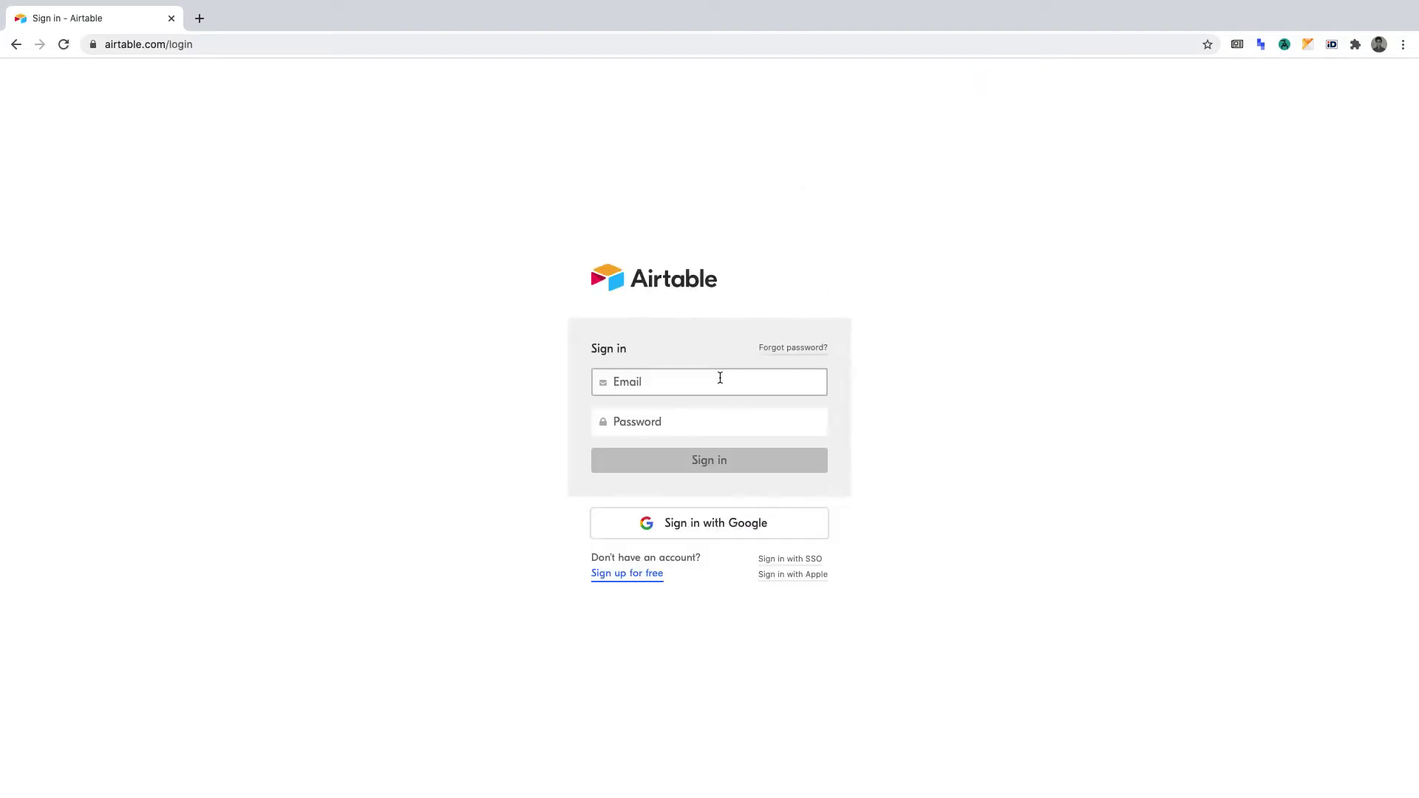
key(Tab)
text(••••••••)
key(Return)
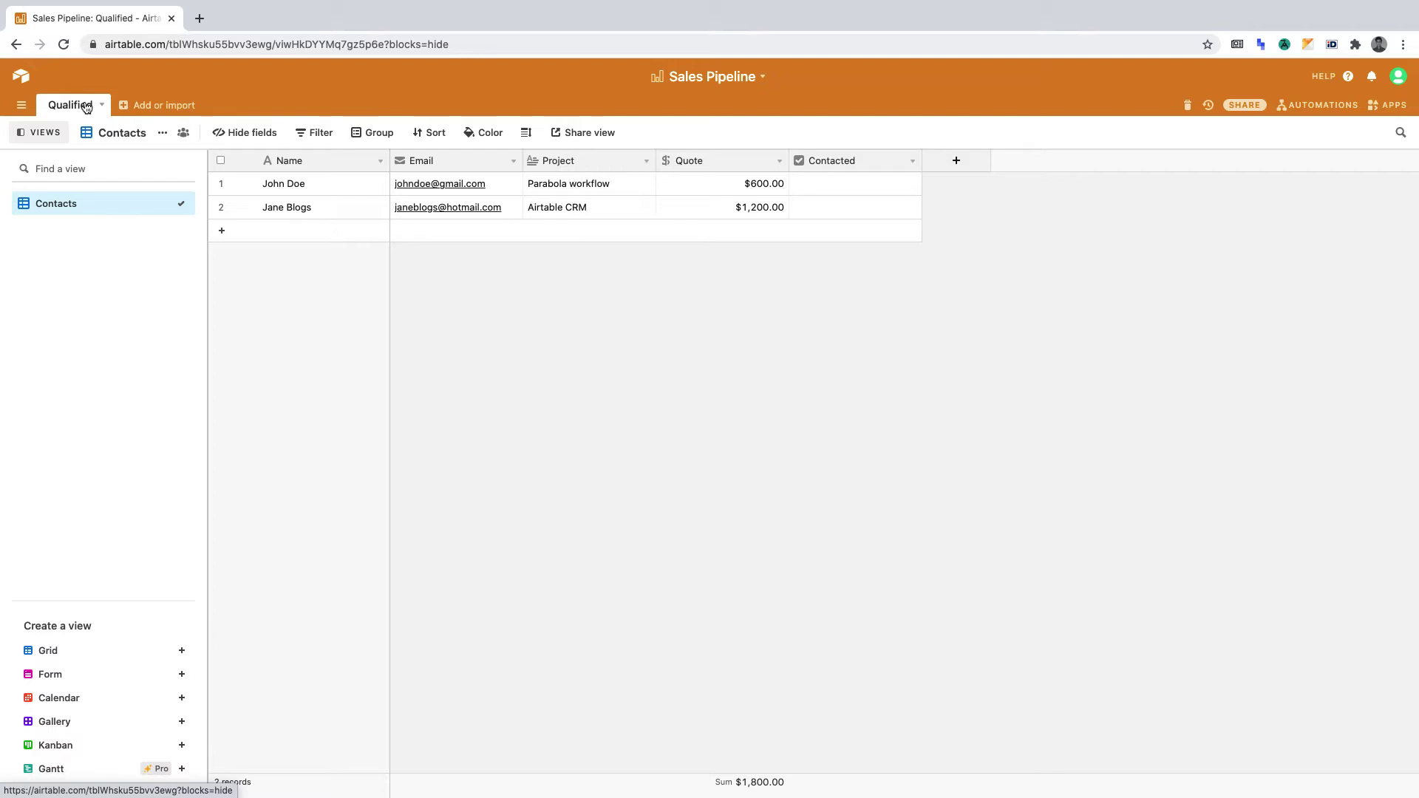
Step: Tick and then untick the first record's Contacted box in the Qualified table
click(856, 185)
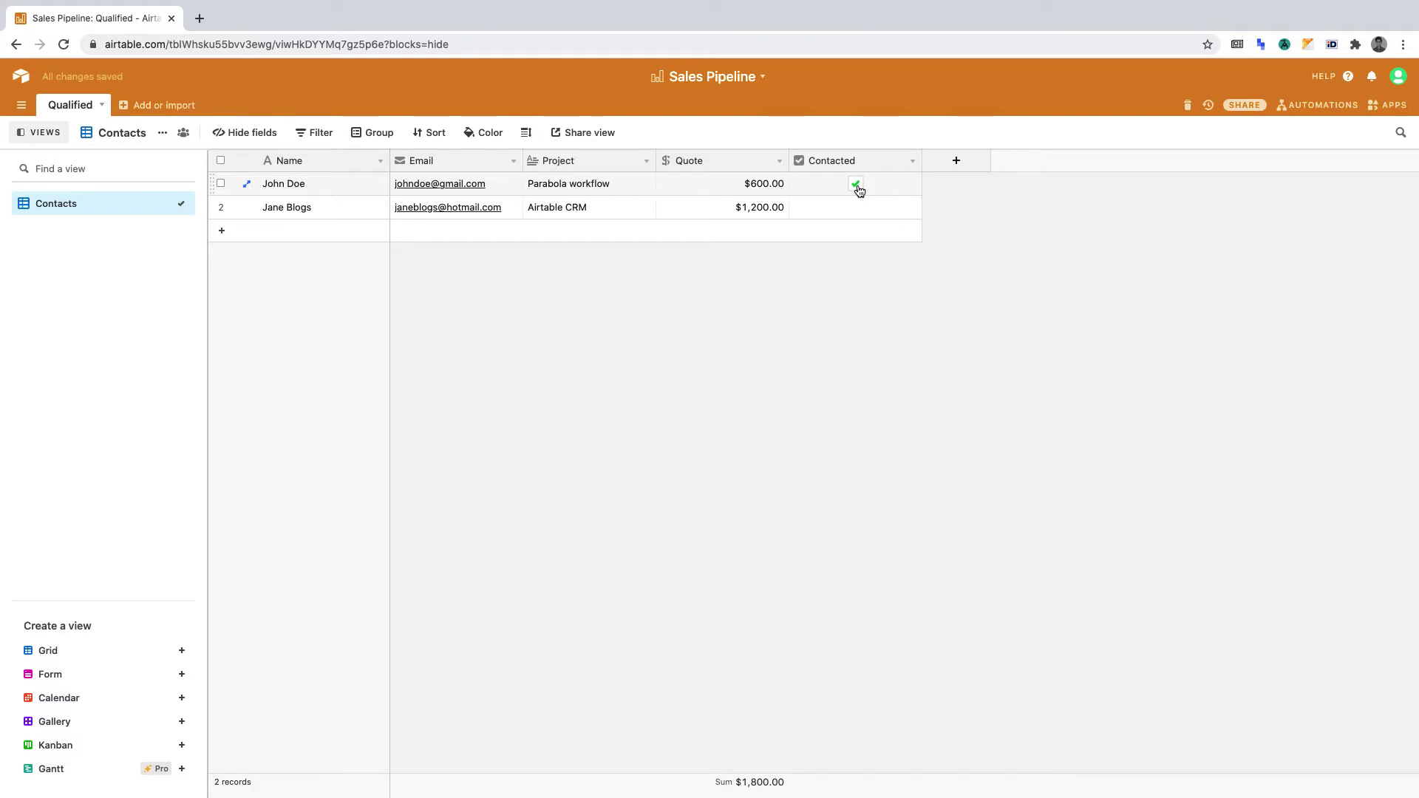
click(856, 186)
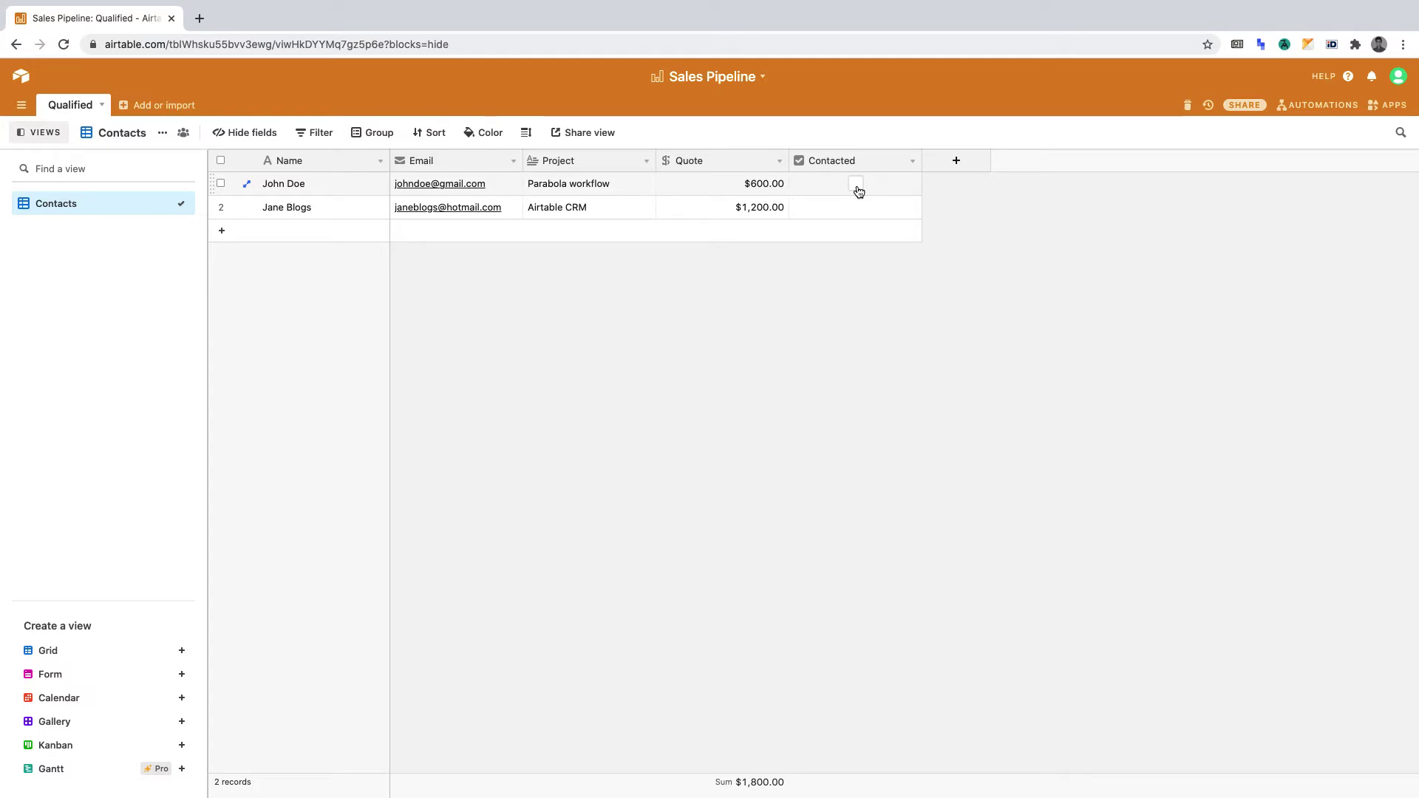
Step: Create a new custom automation and name it 'Email - Qualified'
click(1321, 105)
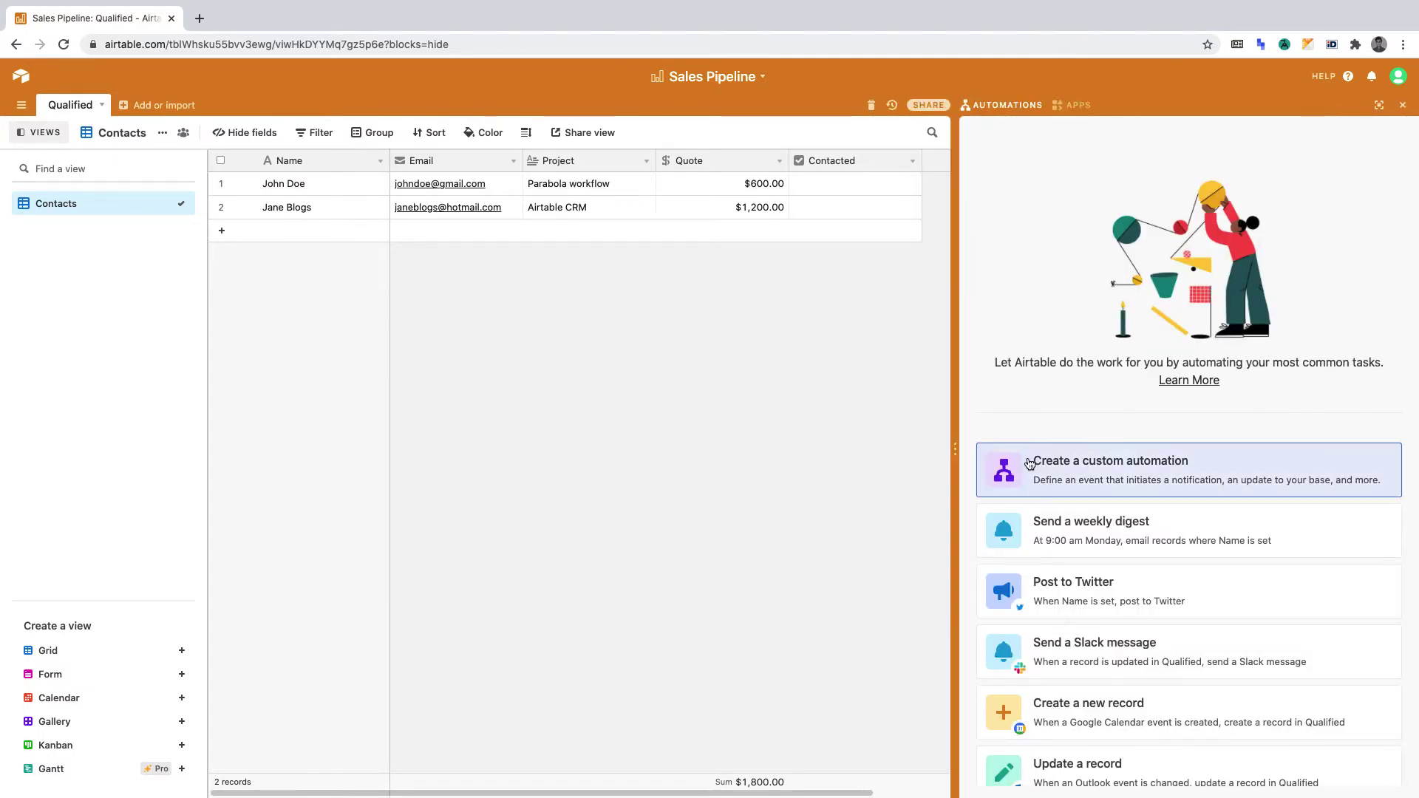
click(1115, 464)
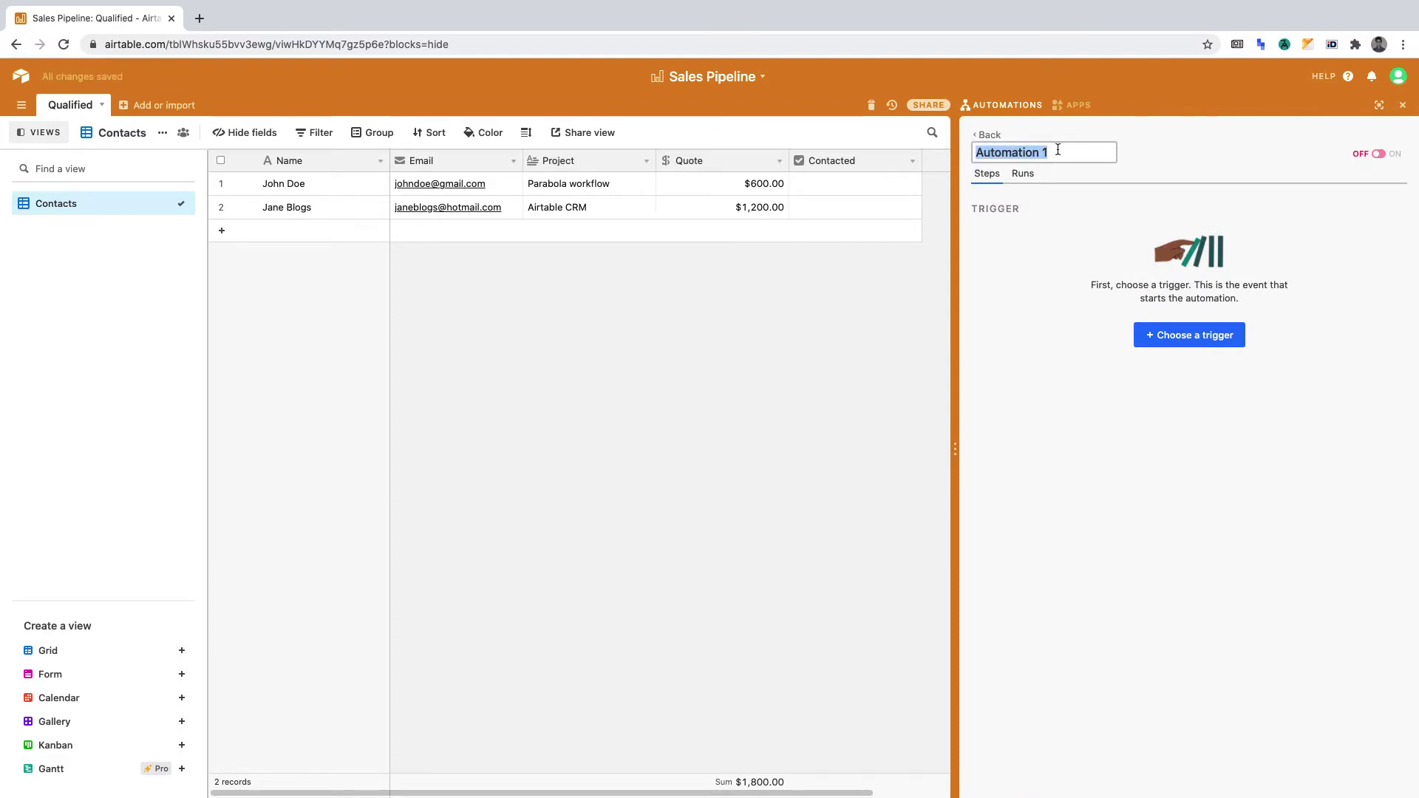
text(Email - Qu)
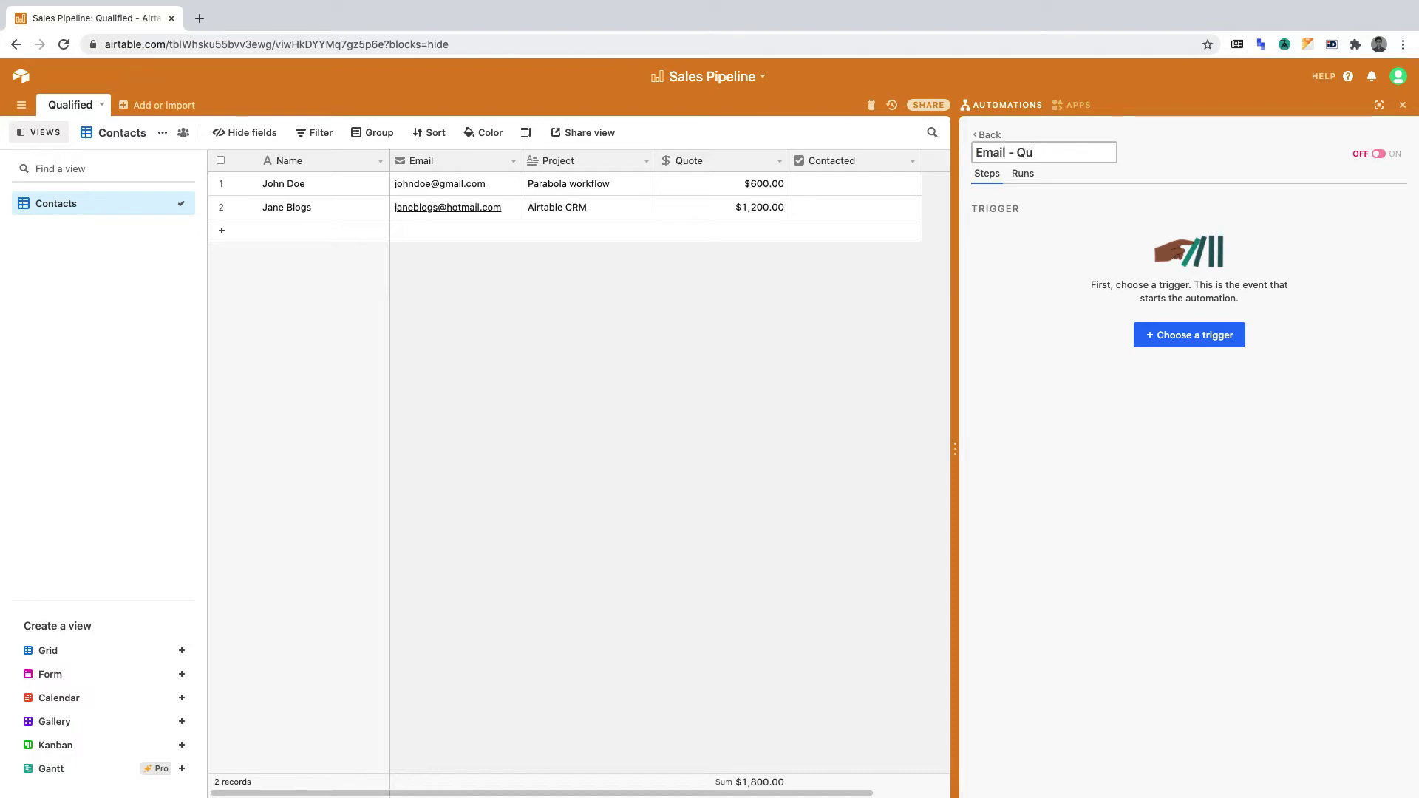
text(alified)
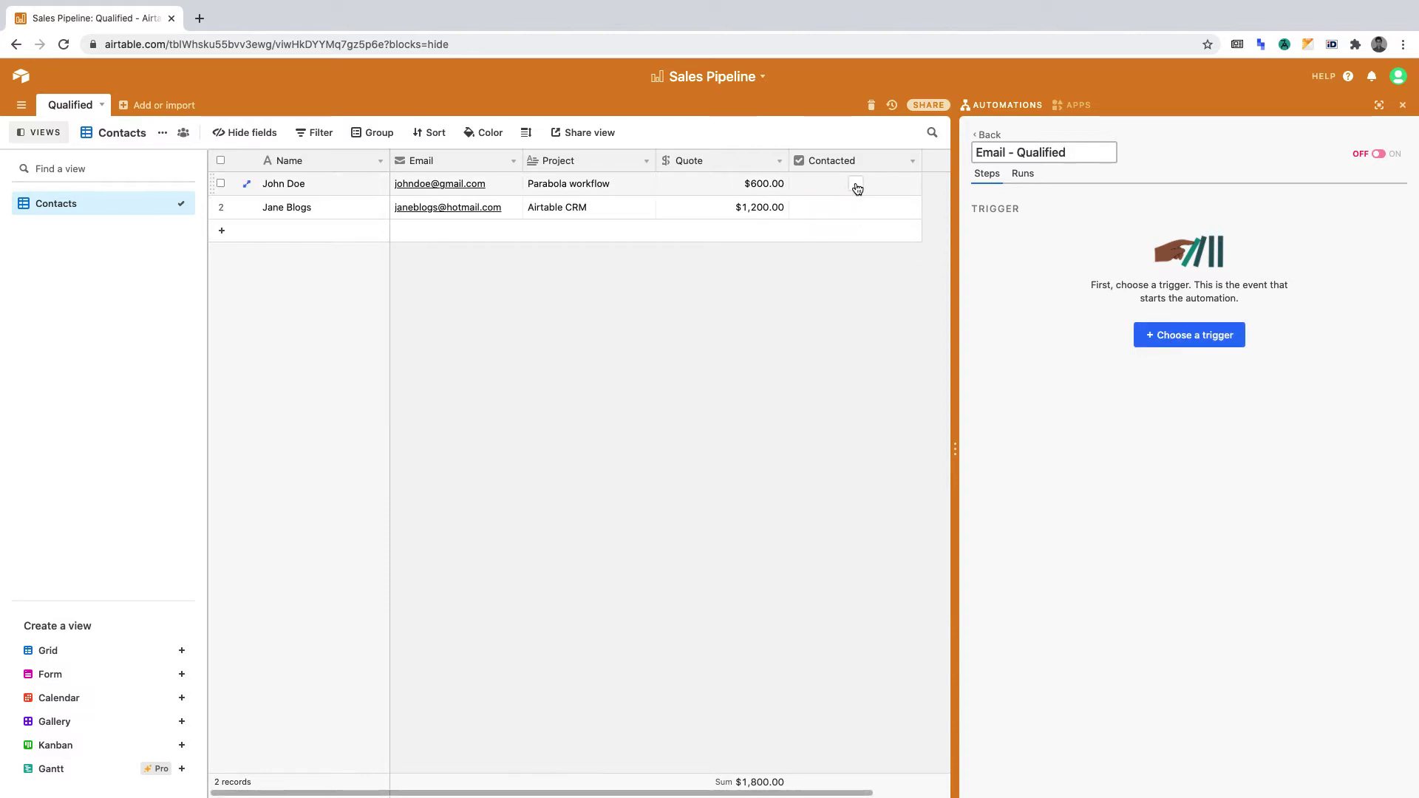
Step: Set a When record updated trigger on the Qualified table's Contacts view
click(1189, 334)
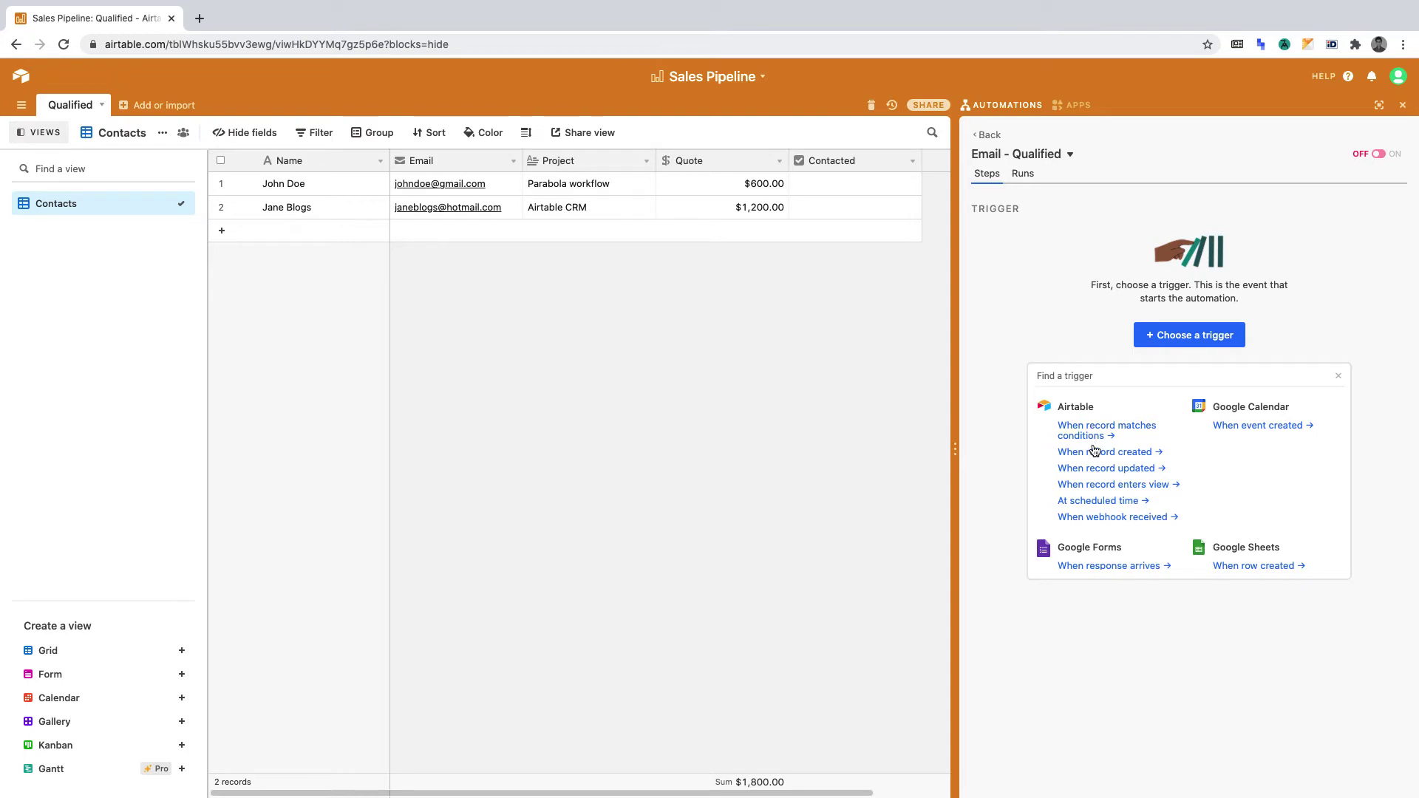
click(1096, 469)
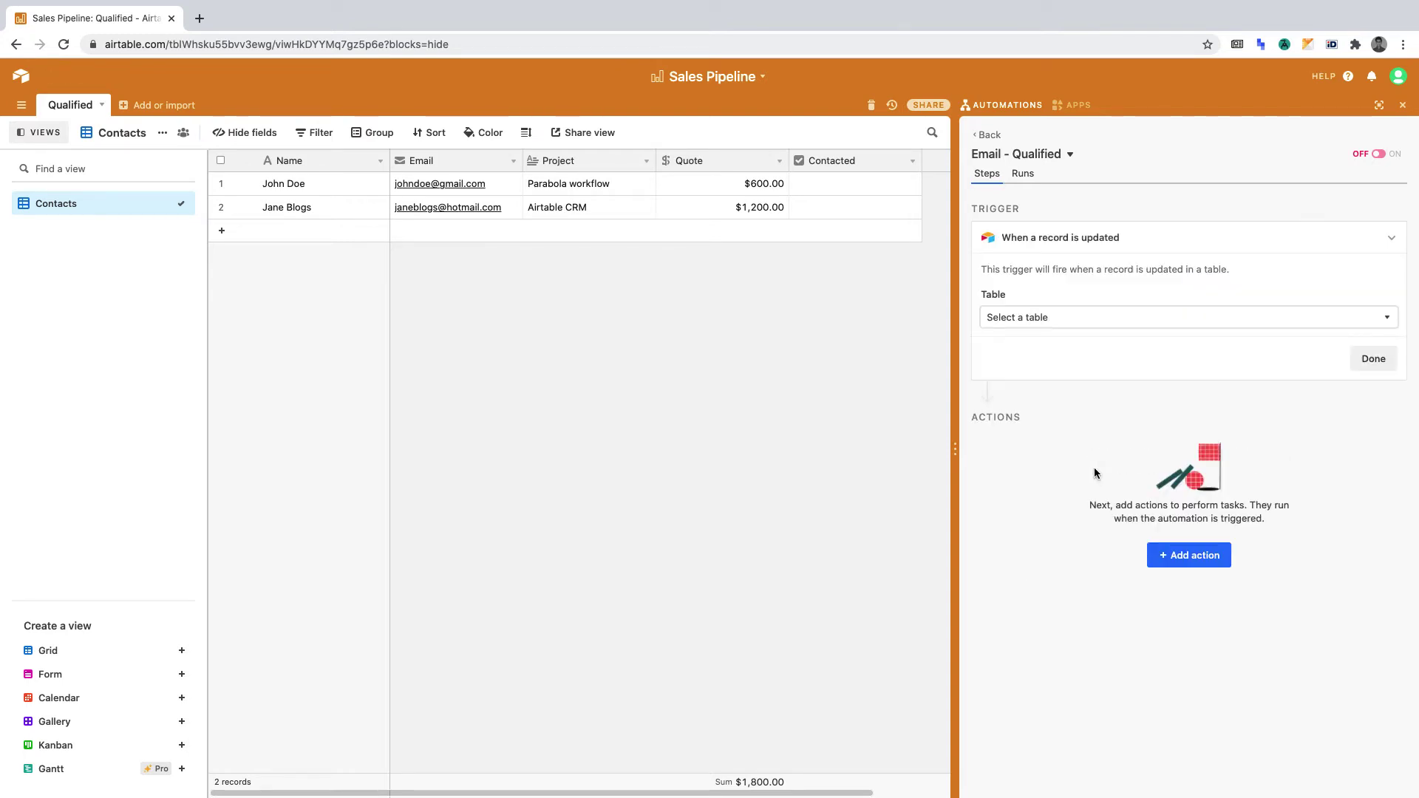
click(1070, 318)
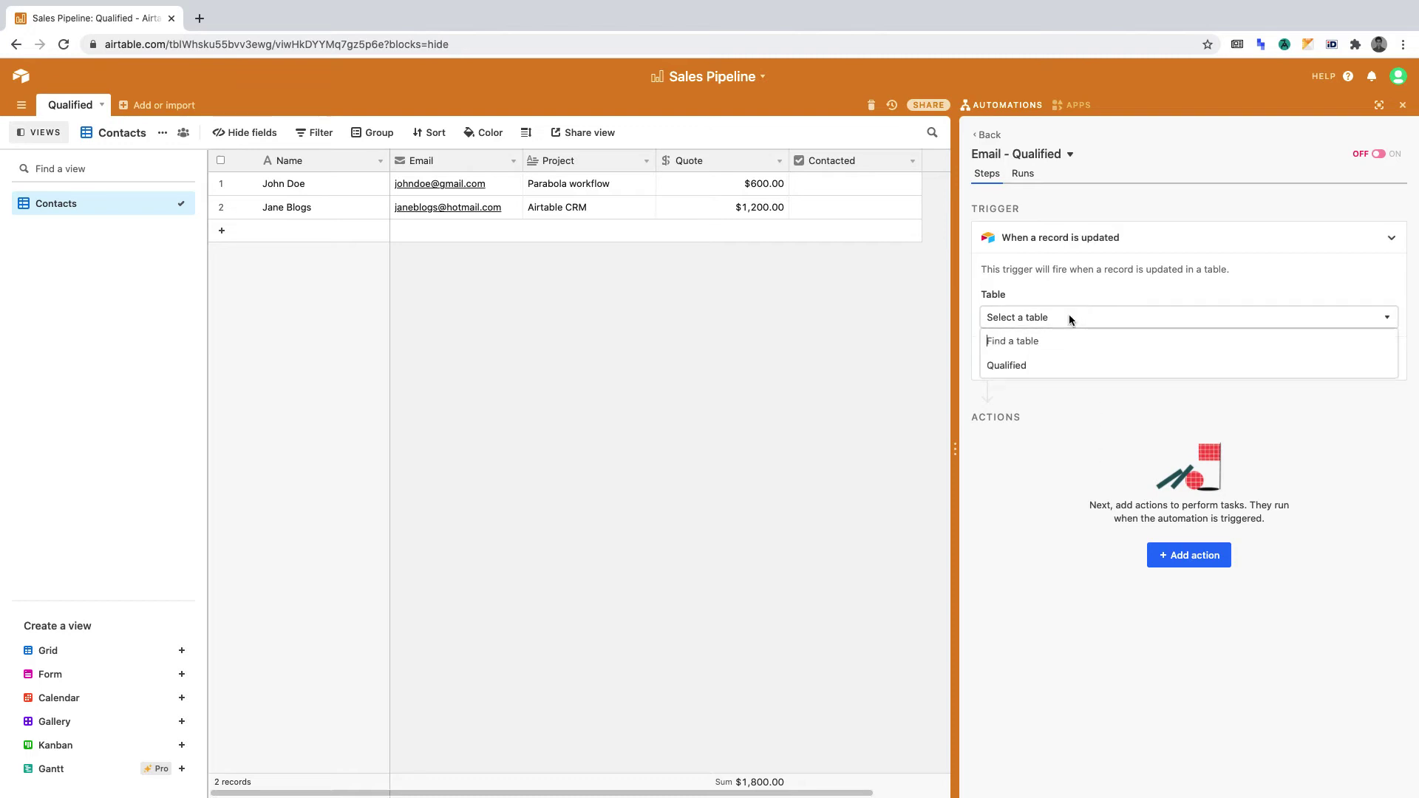
click(1074, 365)
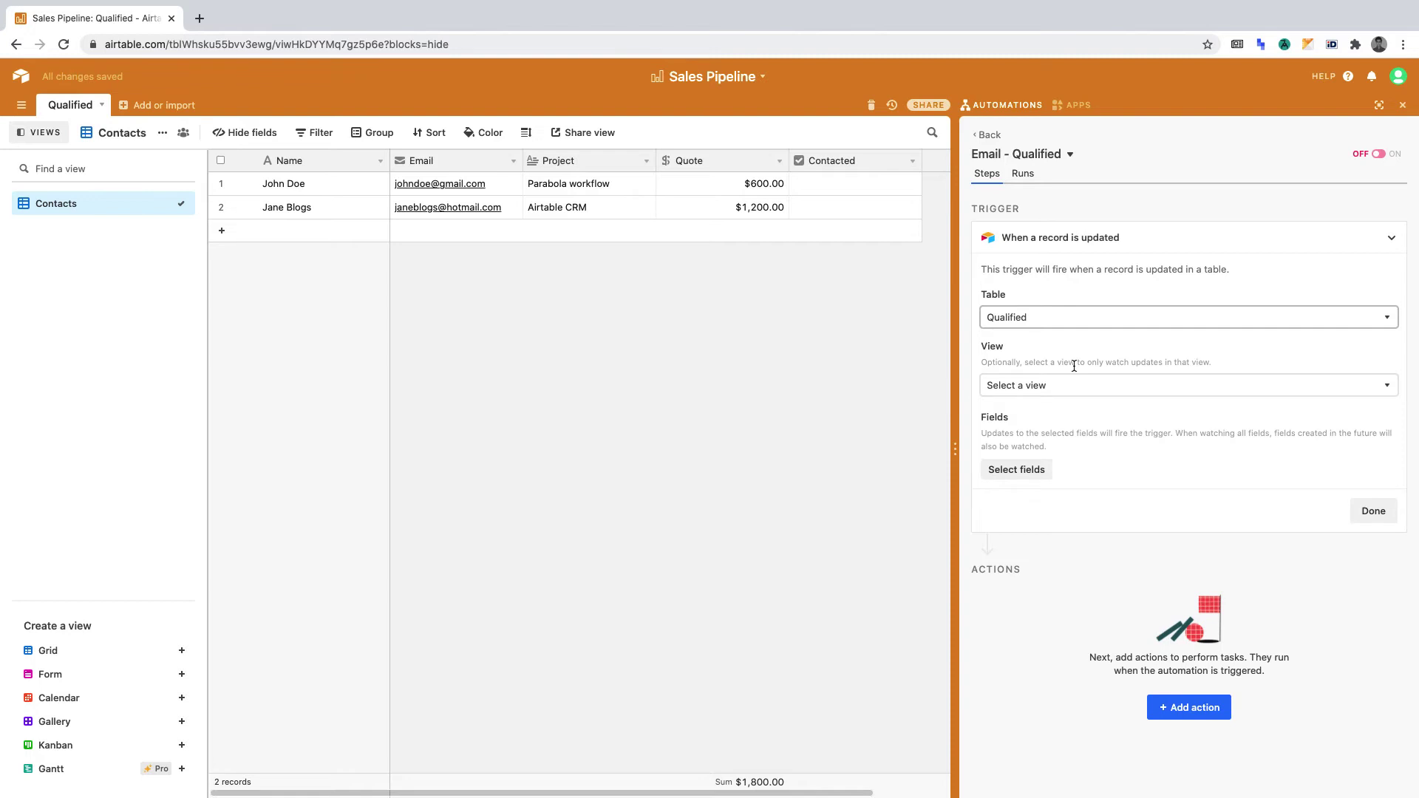
click(1075, 381)
click(1075, 461)
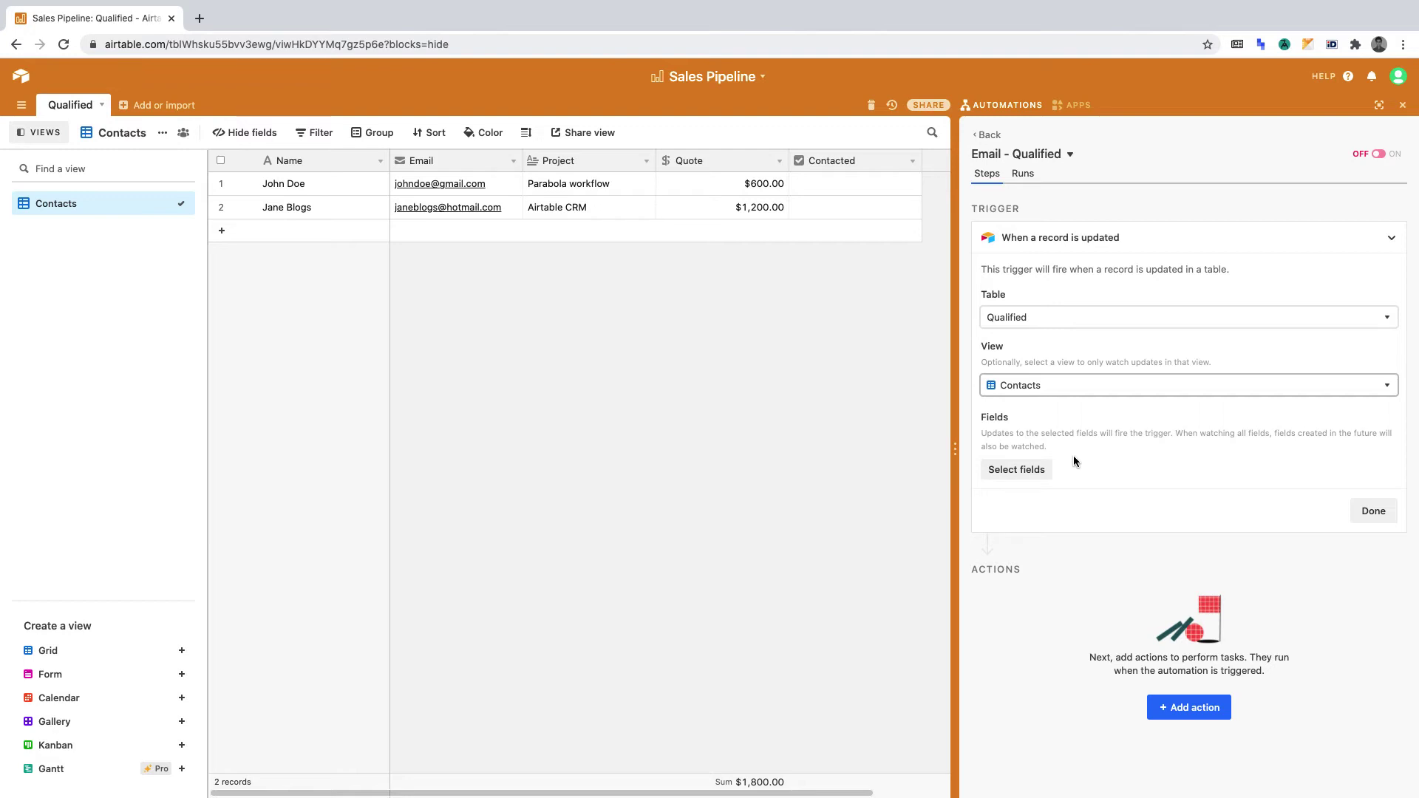
Step: Limit the trigger to the Contacted field and run a successful test
click(1016, 474)
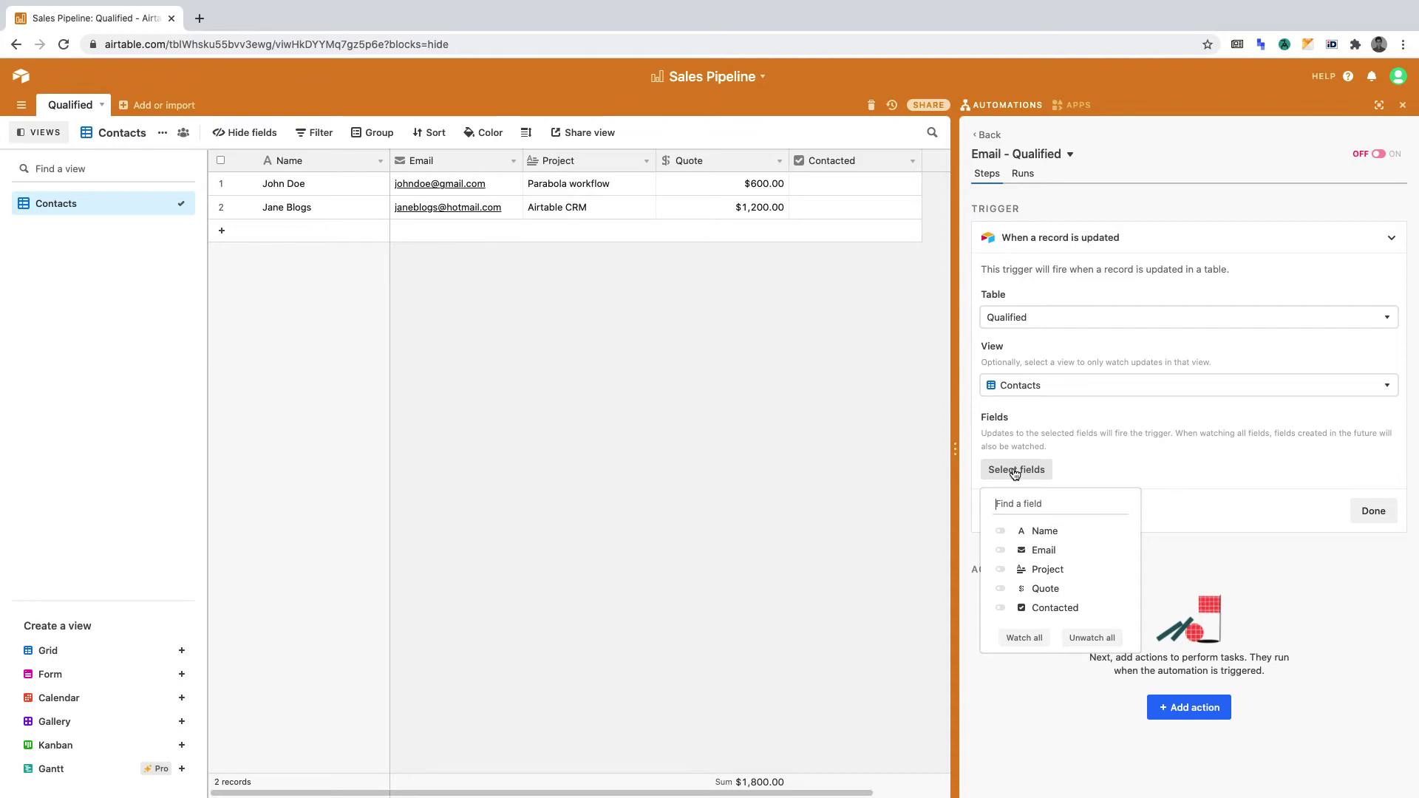
click(1037, 607)
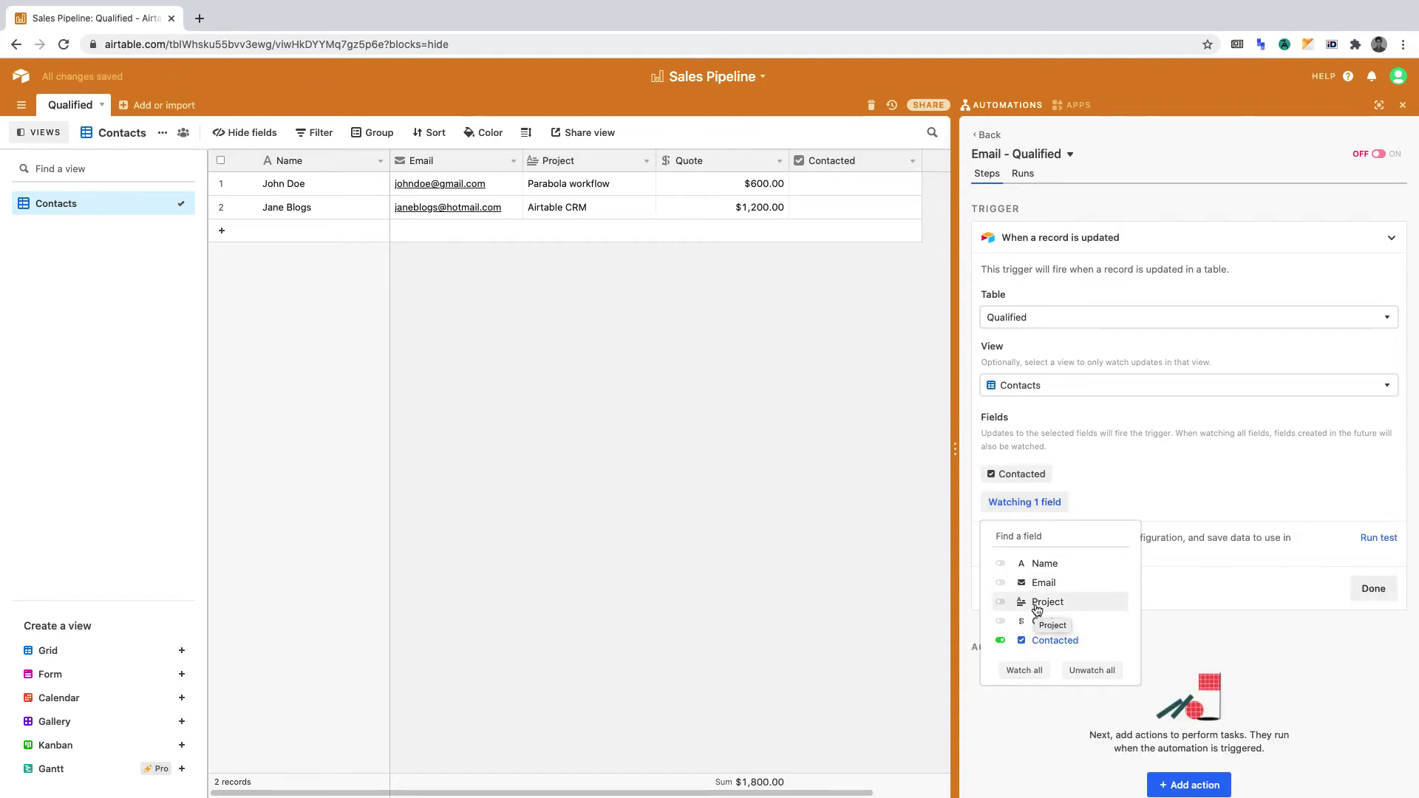
click(1361, 538)
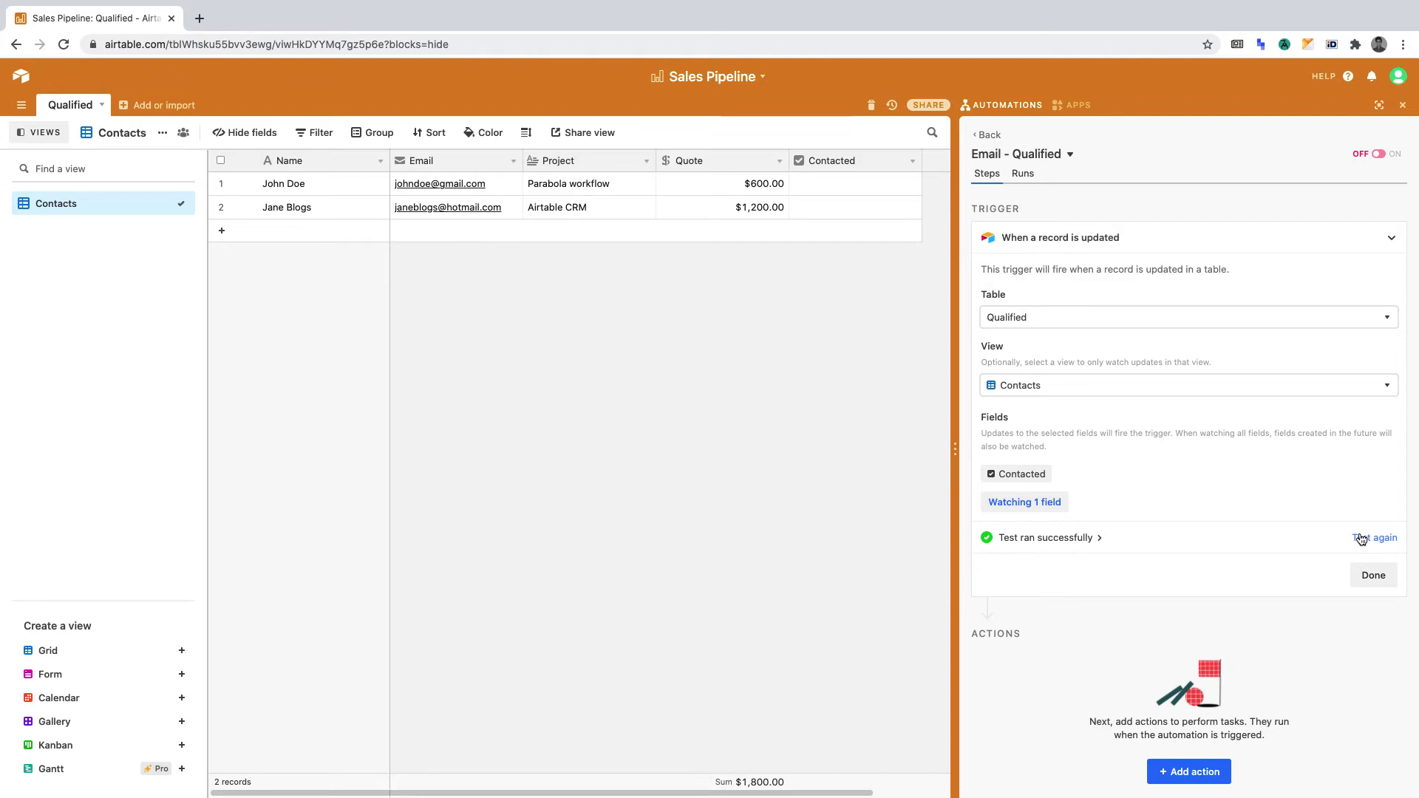
Step: Close the trigger setup and add an Airtable Send email action after it
click(1372, 576)
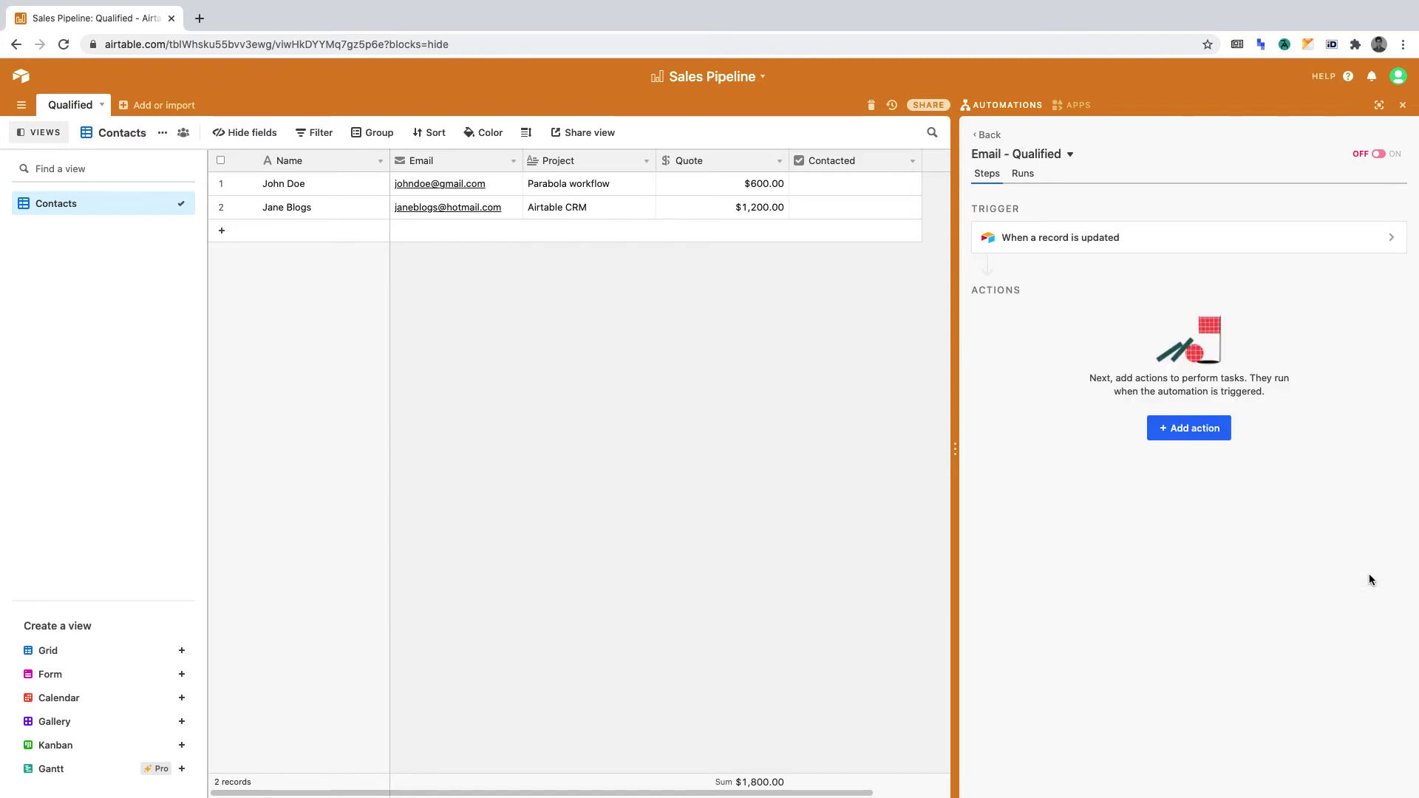
click(1196, 430)
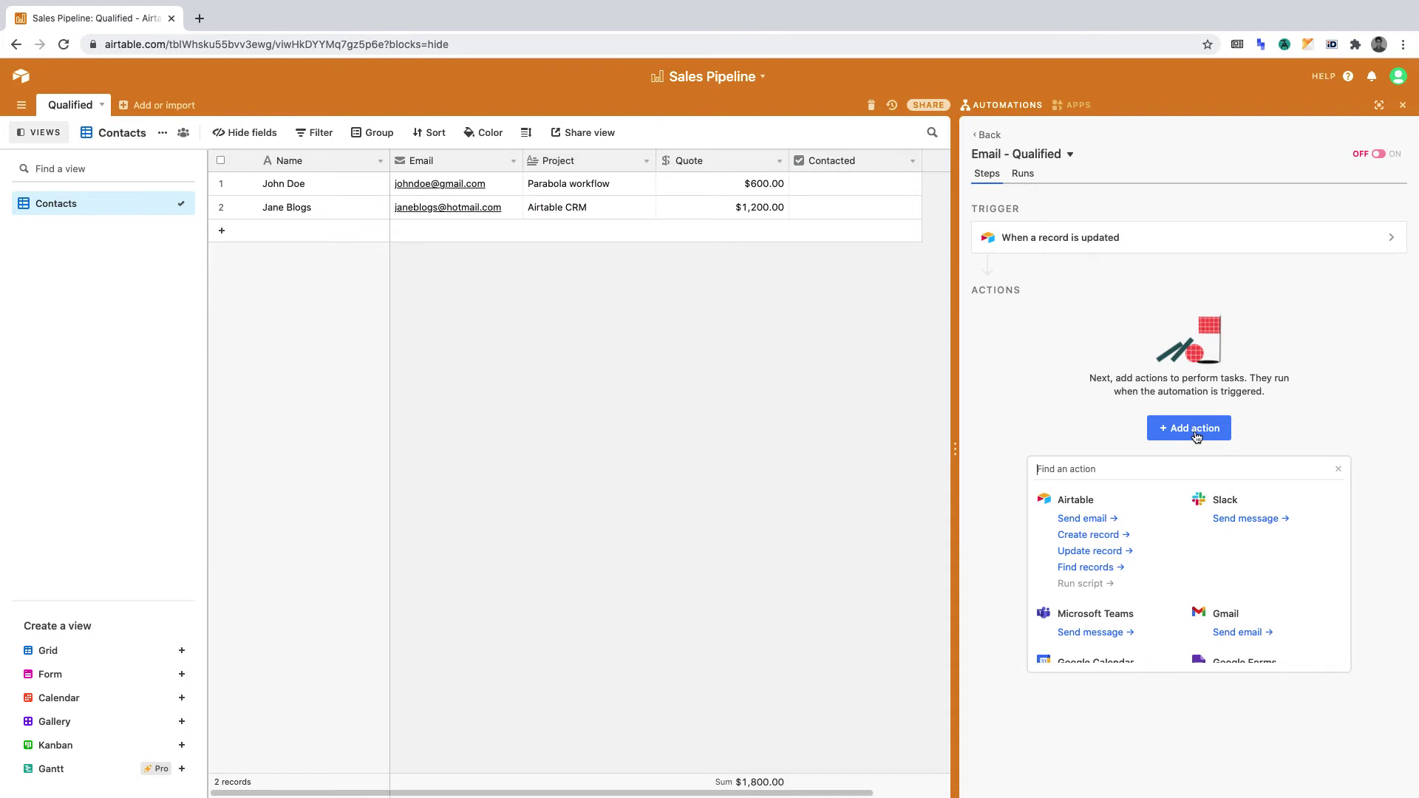
click(1080, 521)
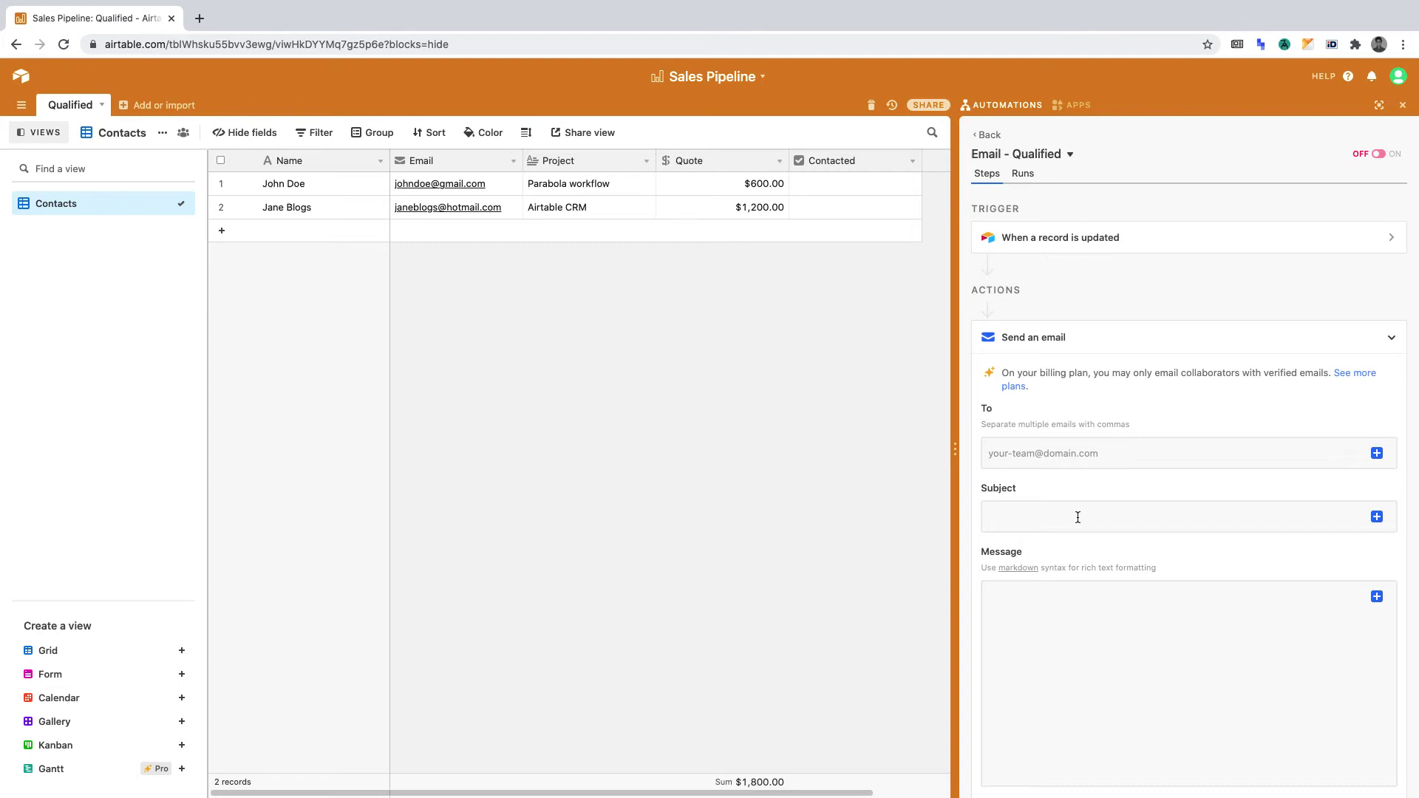
Step: Address the email to the recipient and give it the subject 'Sales pipeline update'
click(1035, 451)
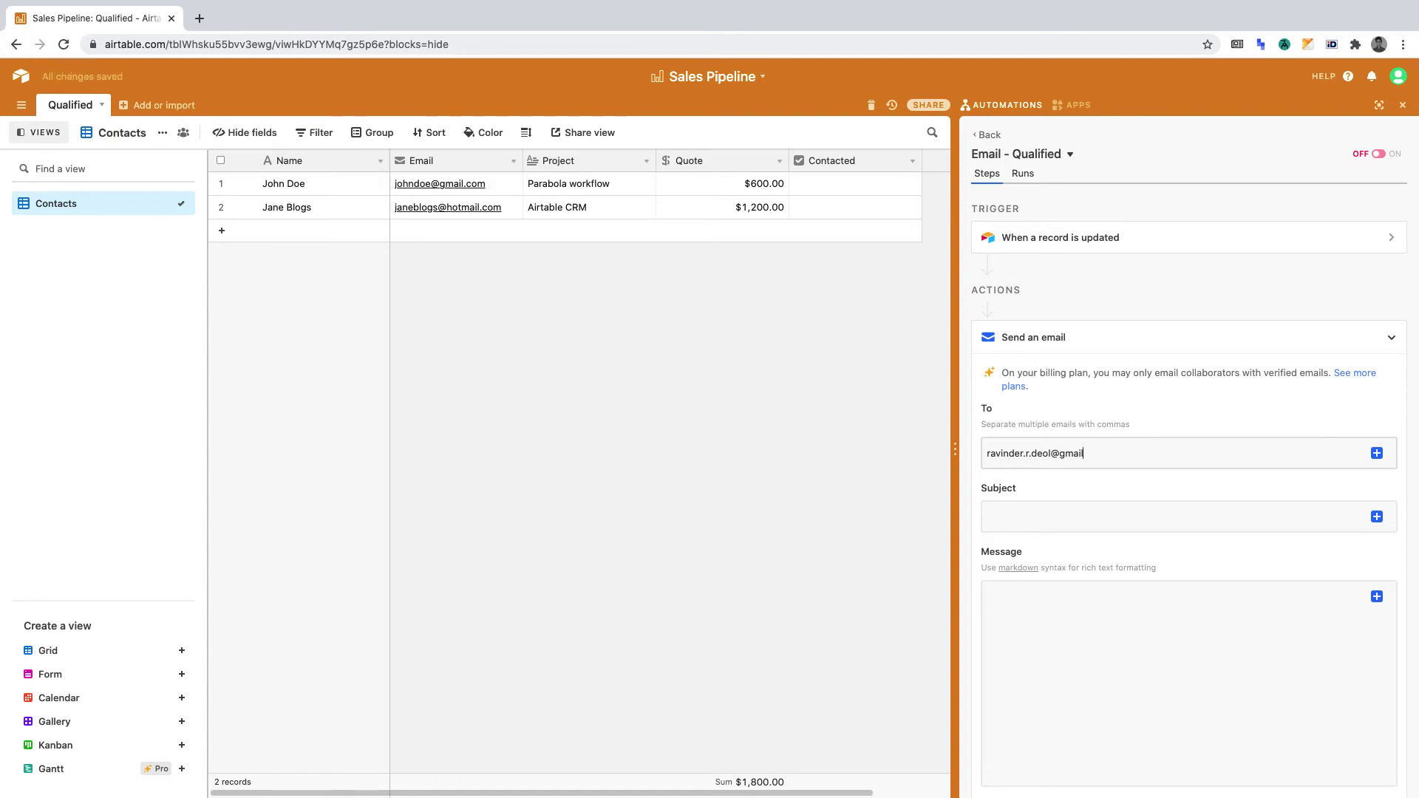
click(1047, 508)
text(Sales pipeline update)
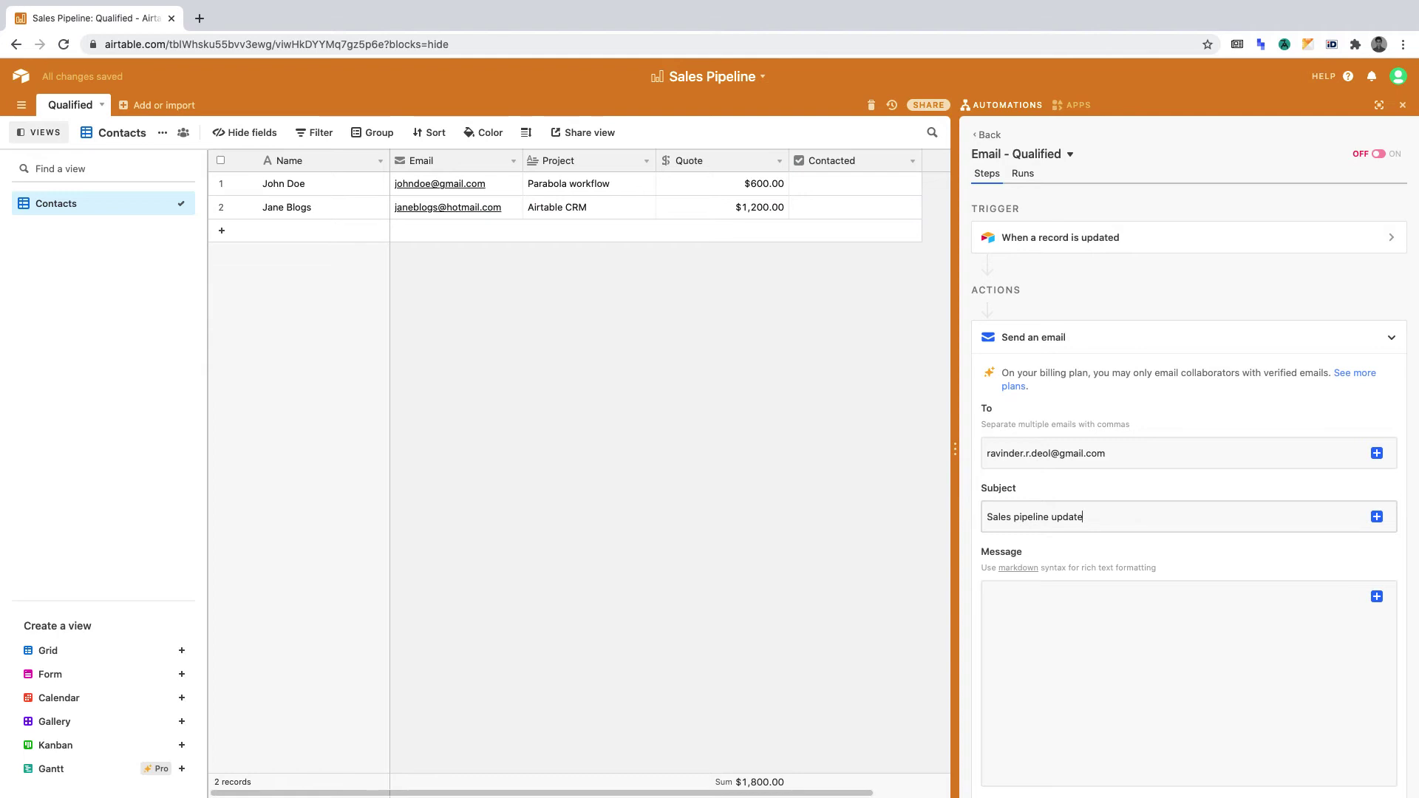
Step: Begin the message body with 'Hi,' followed by a new line
click(1182, 627)
scroll(1181, 626, down, 3)
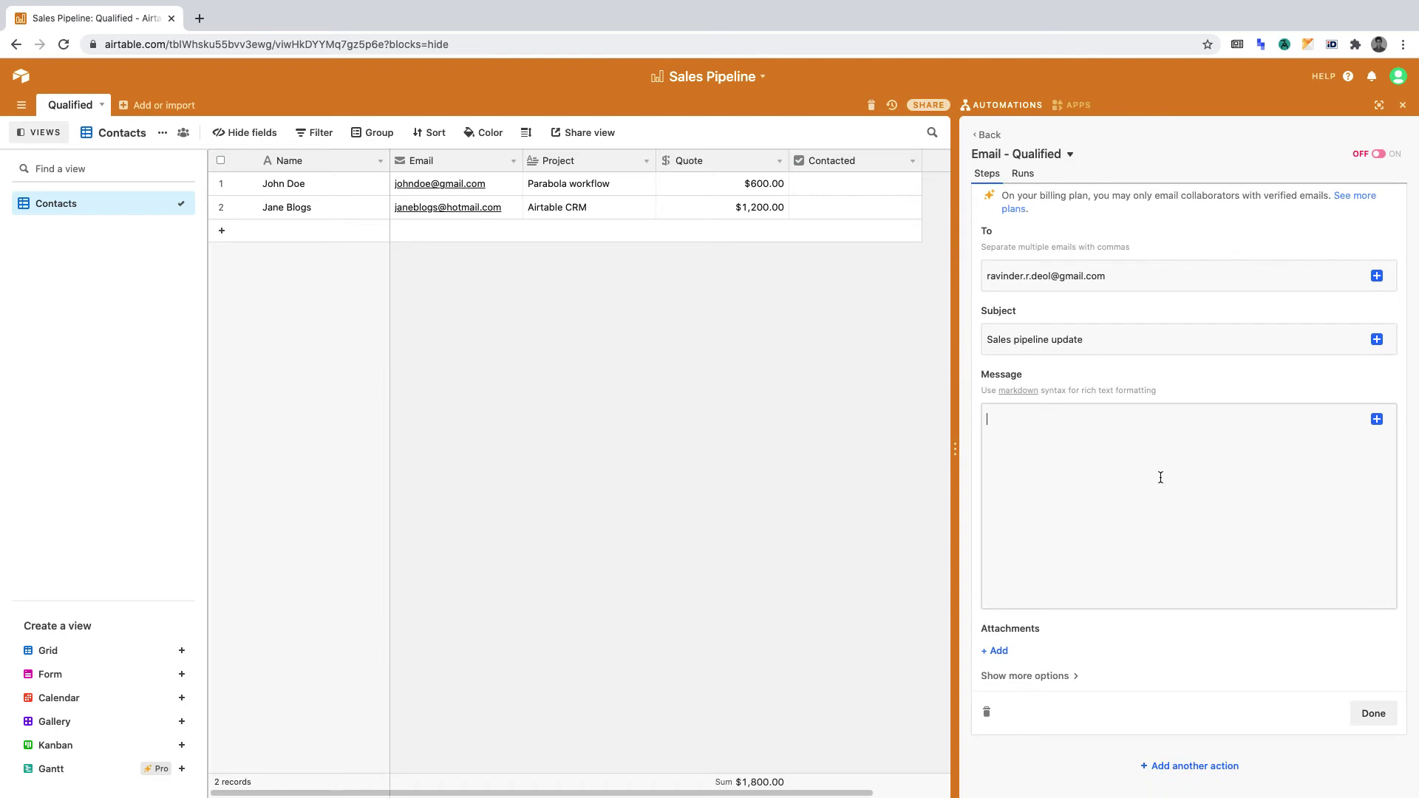
text(Hi,)
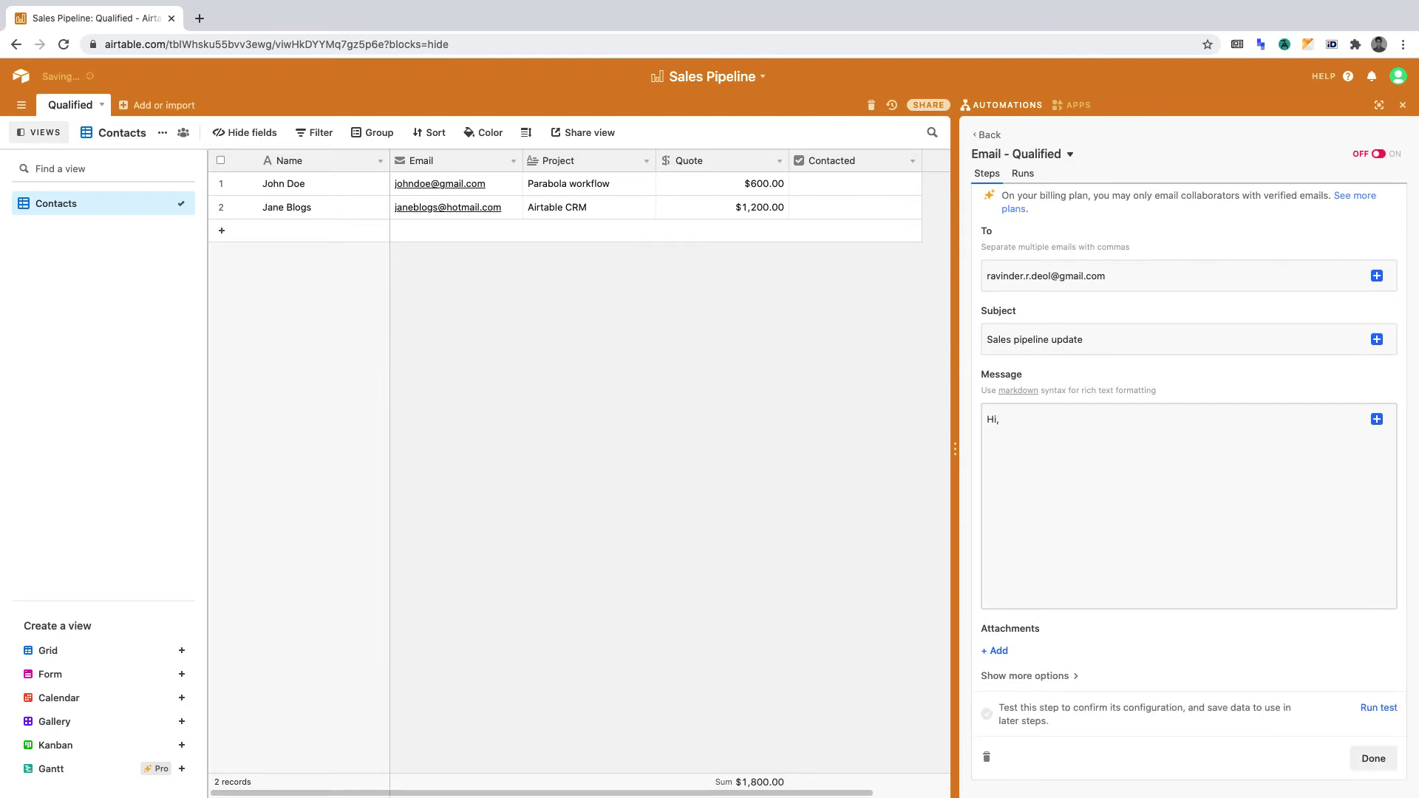
key(Return)
key(Return)
Step: Insert the triggering record's Name into the message, followed by 'who wants a'
click(1378, 419)
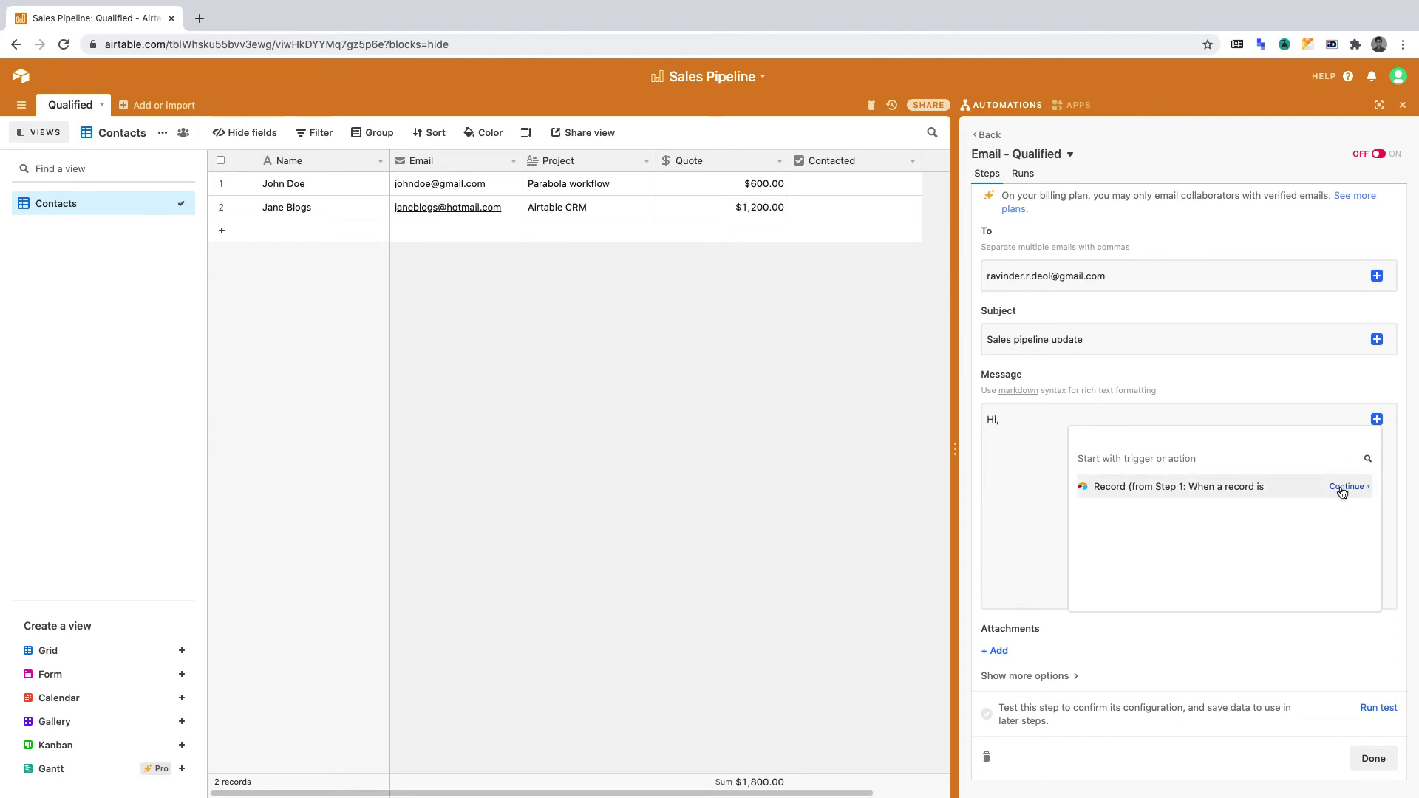
click(1343, 488)
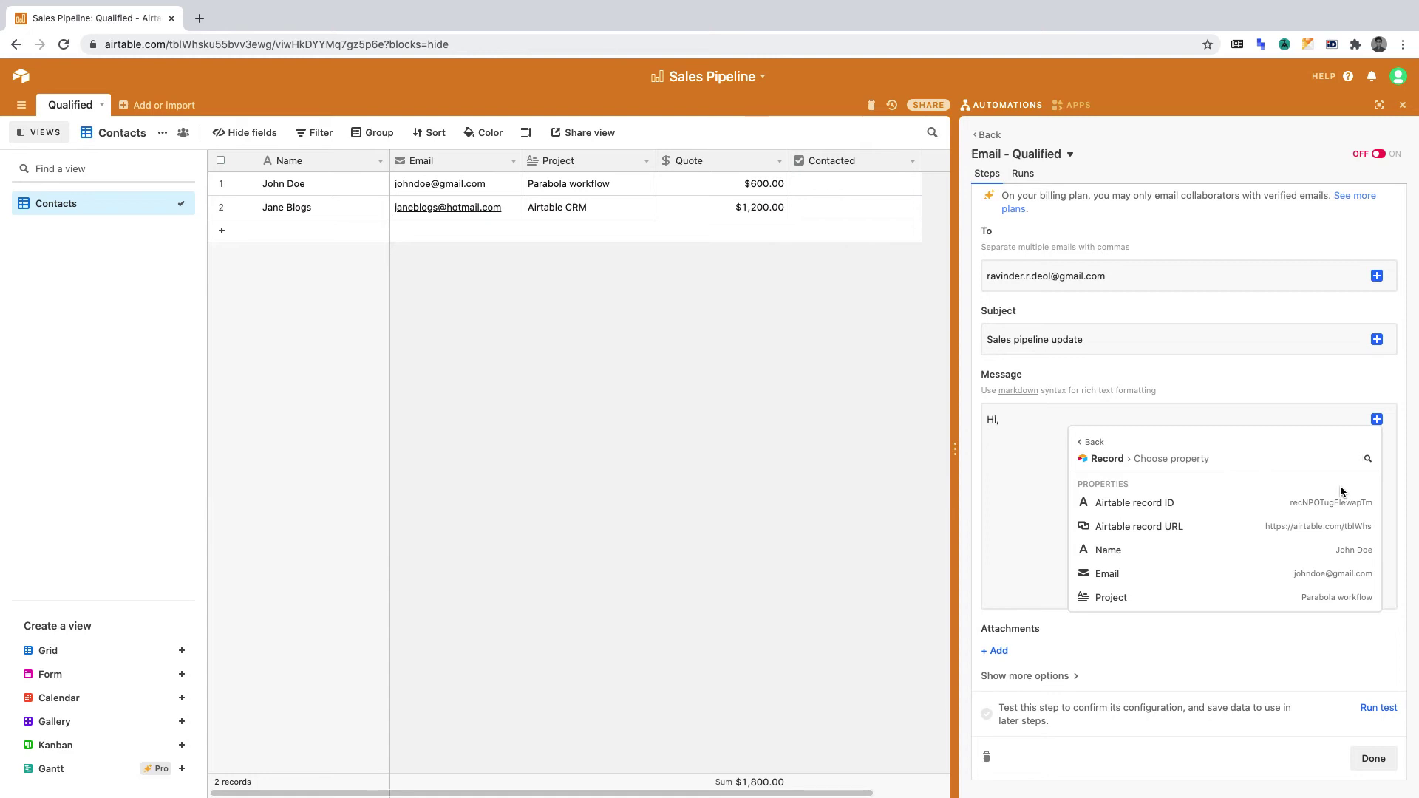
mouse_move(1346, 547)
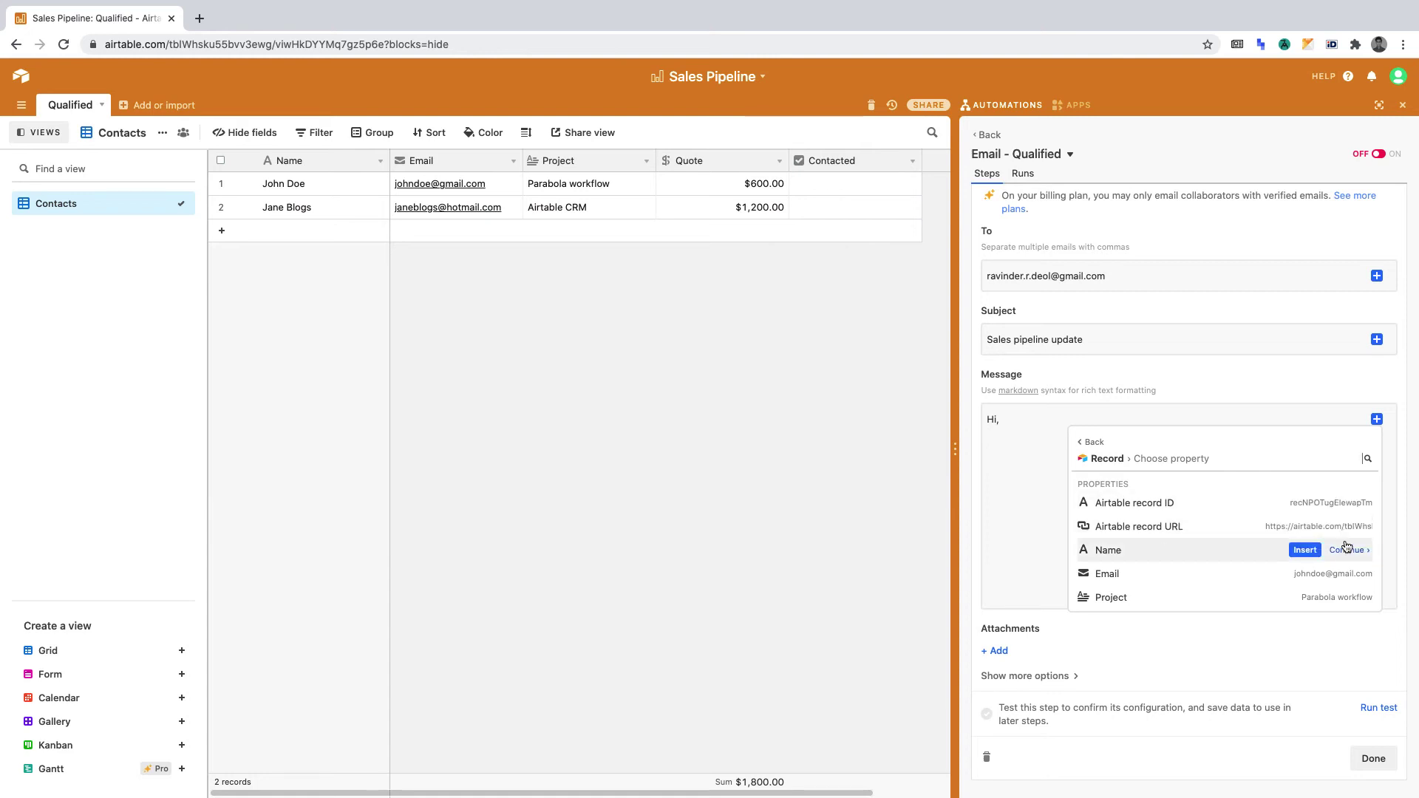
click(1304, 551)
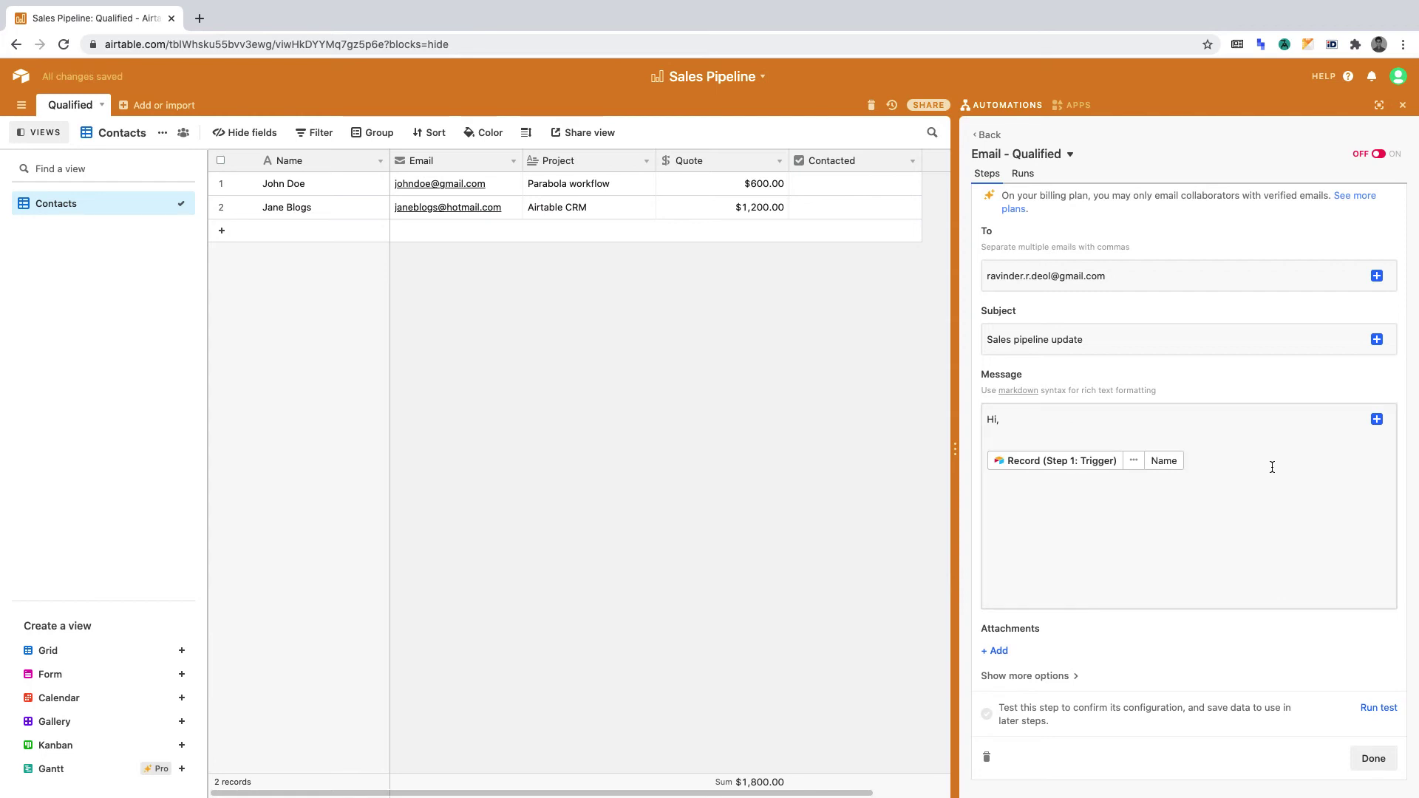
text(who wants a)
Step: Insert the record's Project, then add 'has been contacted.', 'Thank you,' and the sender's name
click(1376, 420)
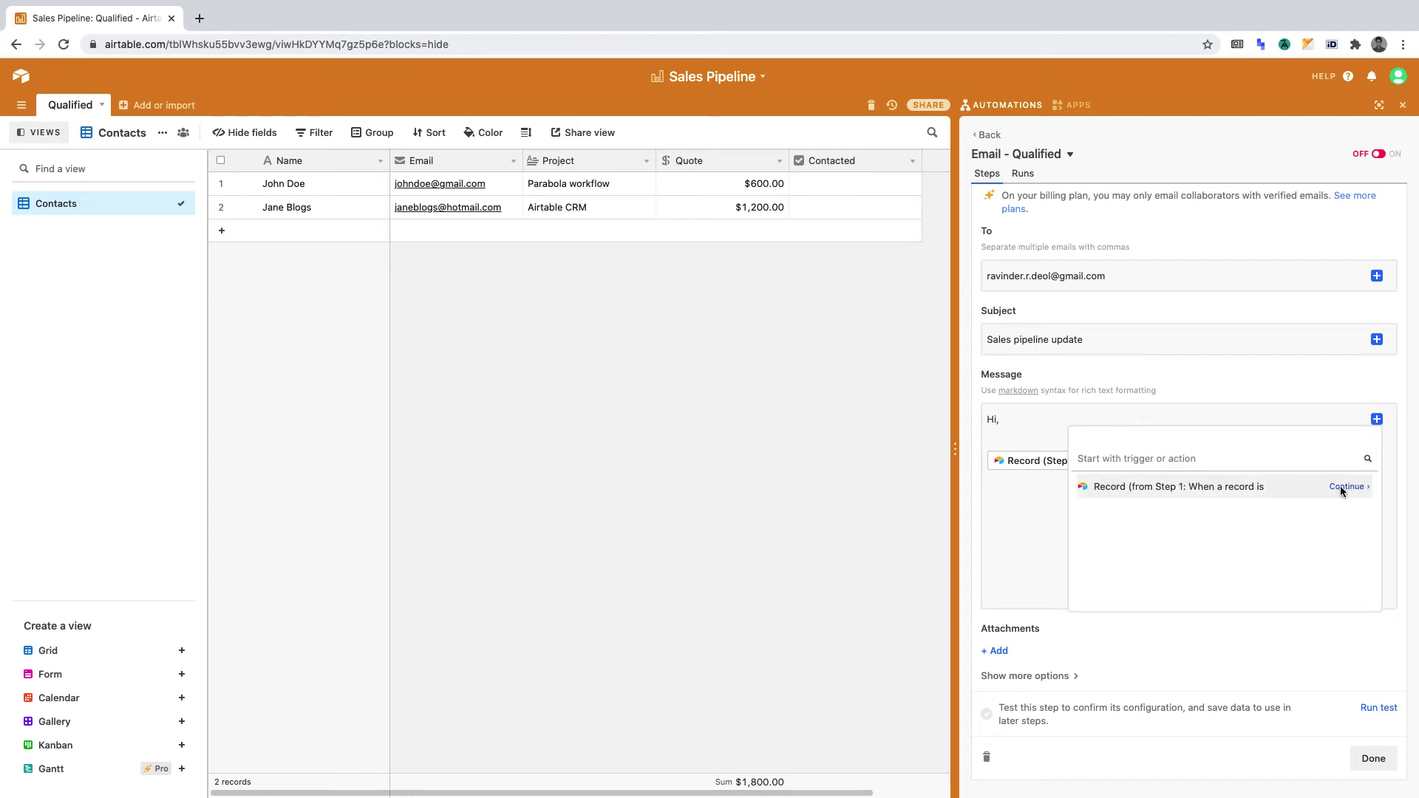
click(1341, 486)
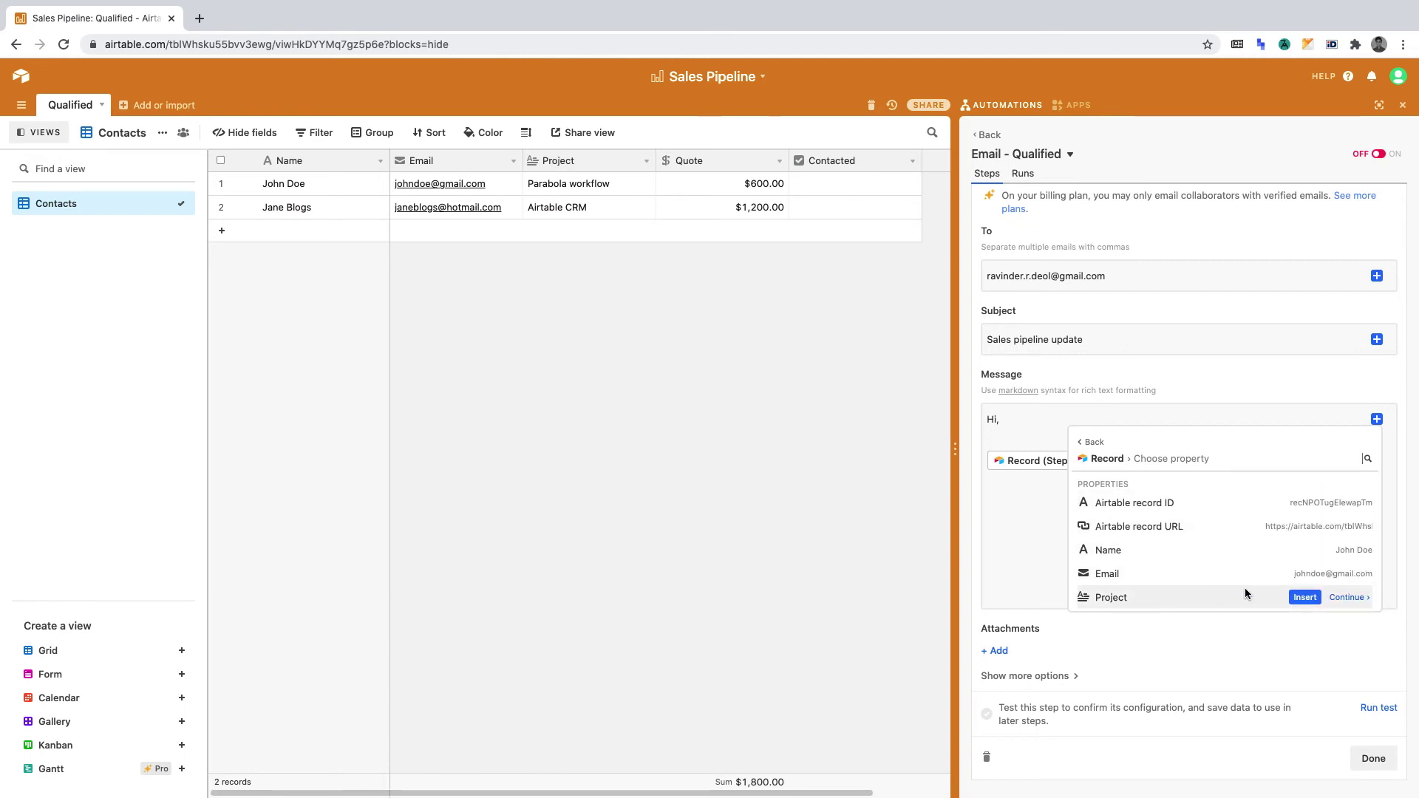
click(1305, 597)
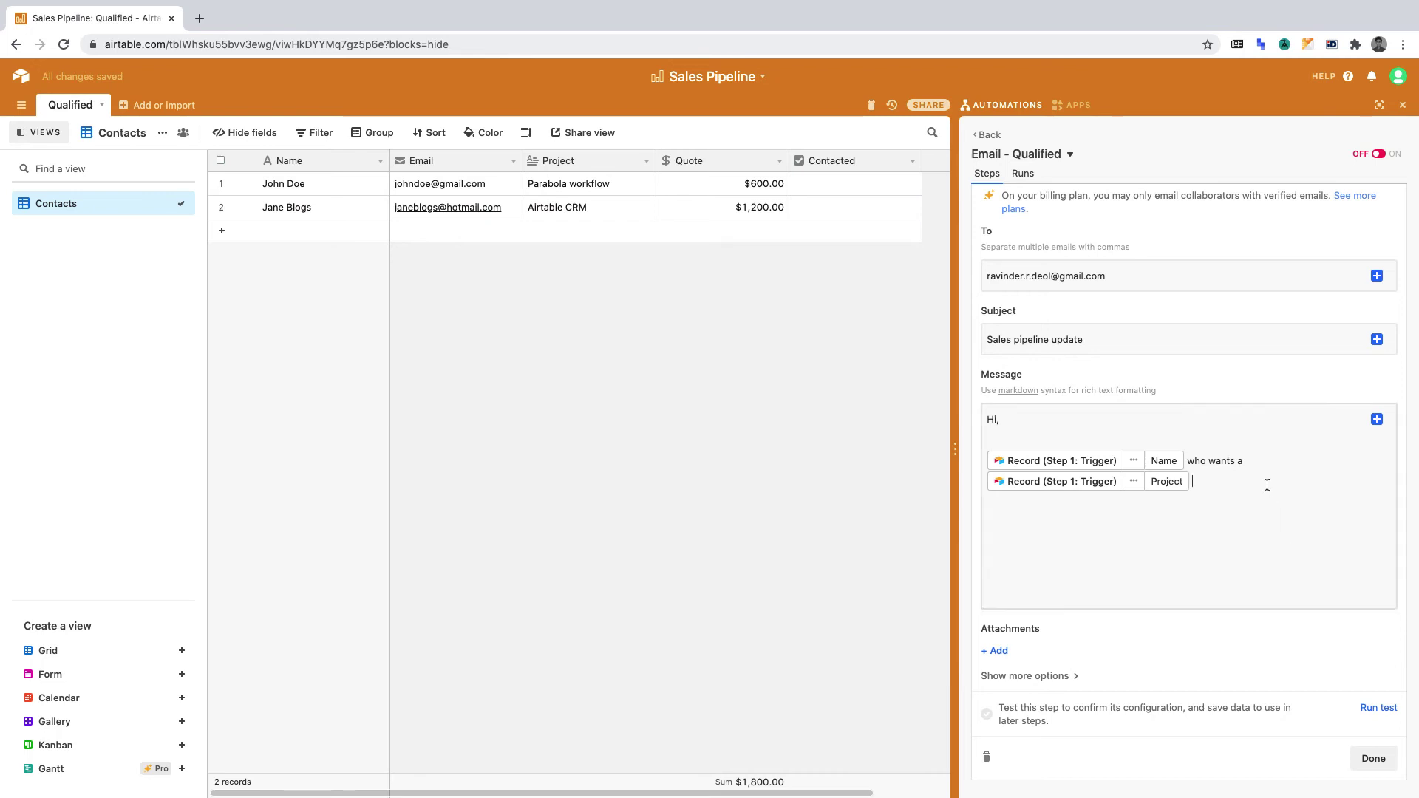
text(has been contacted.)
key(Return)
key(Return)
text(Thank you,)
key(Return)
key(Return)
text(Ravinder)
Step: Set From name 'Internal sales update' and a reply-to address, then test-send and check Gmail
click(1051, 677)
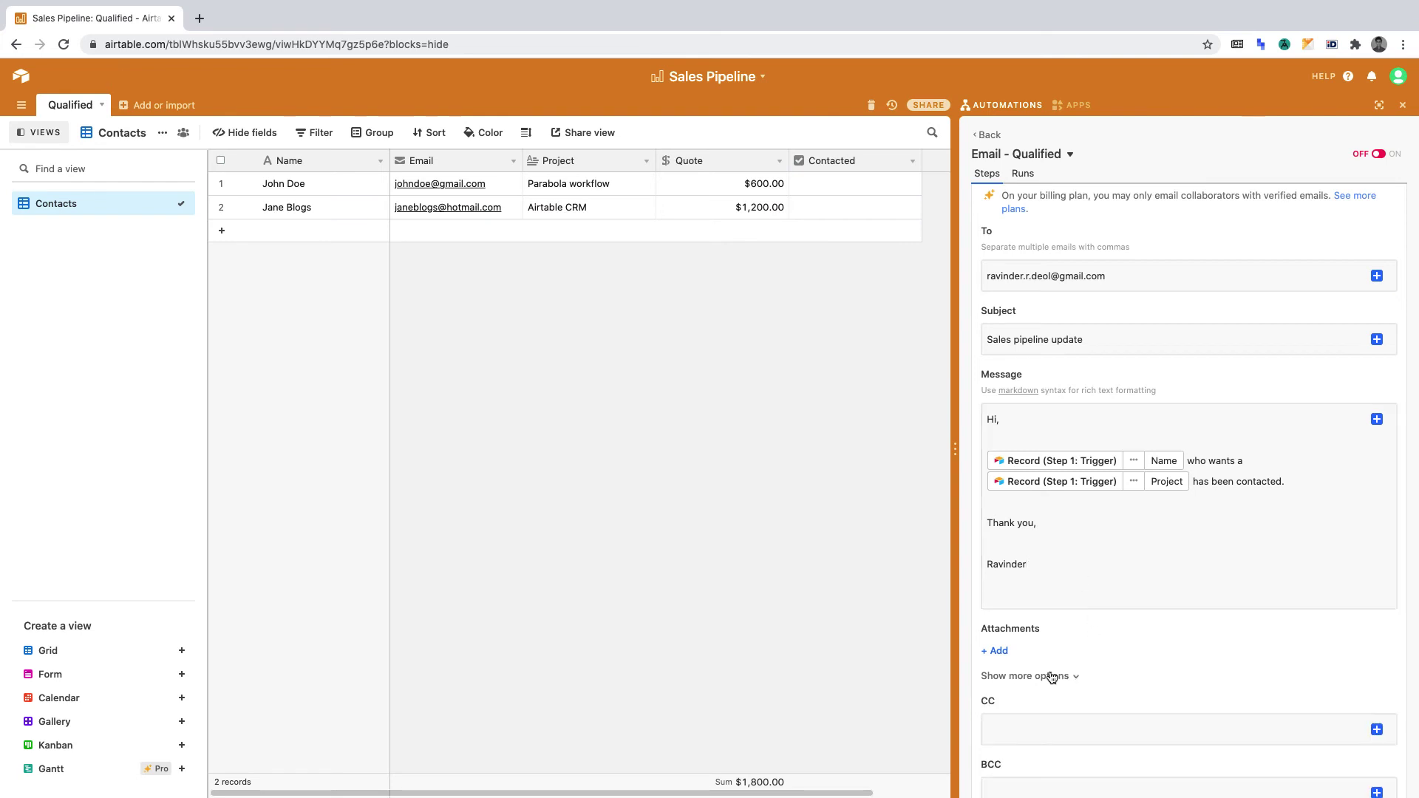
scroll(1168, 651, down, 3)
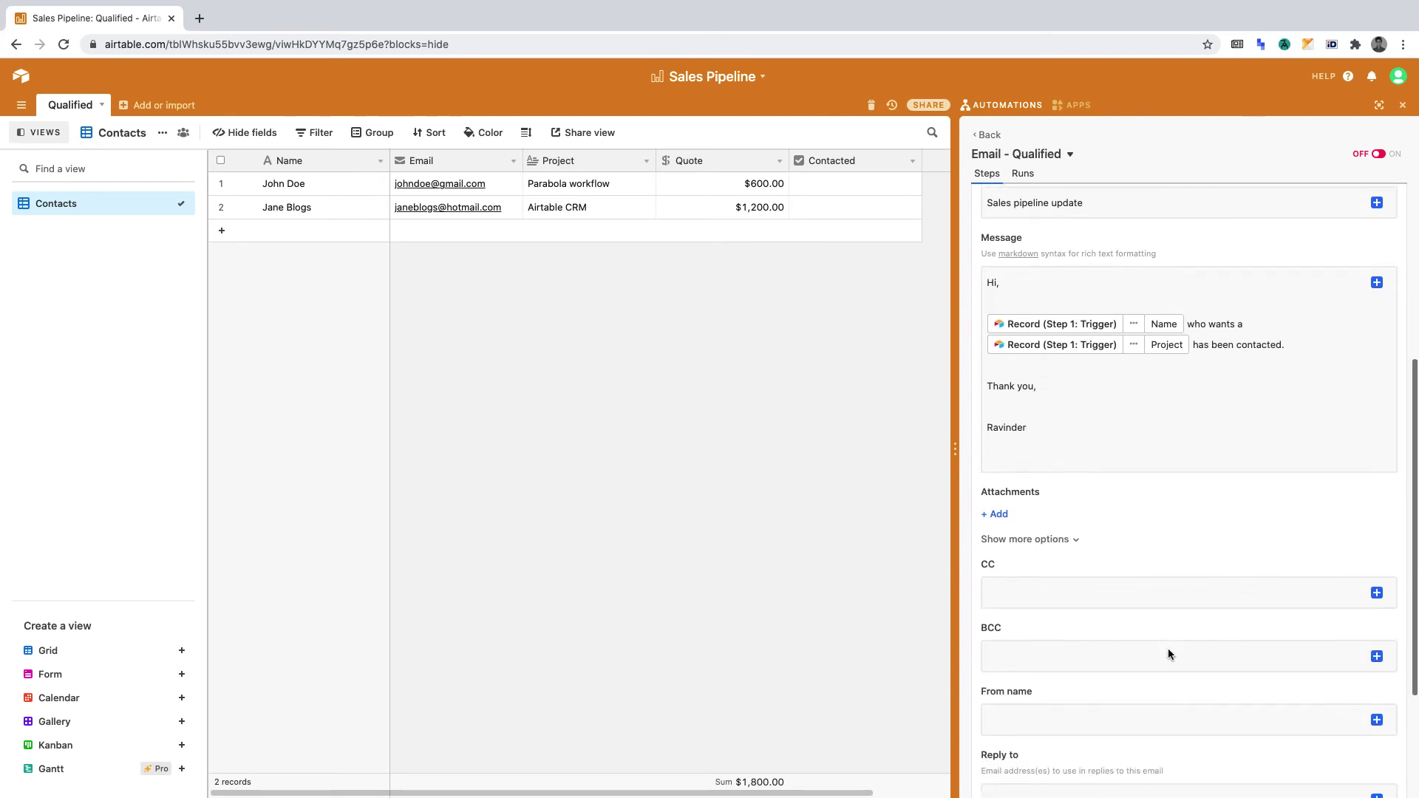
scroll(1168, 650, down, 3)
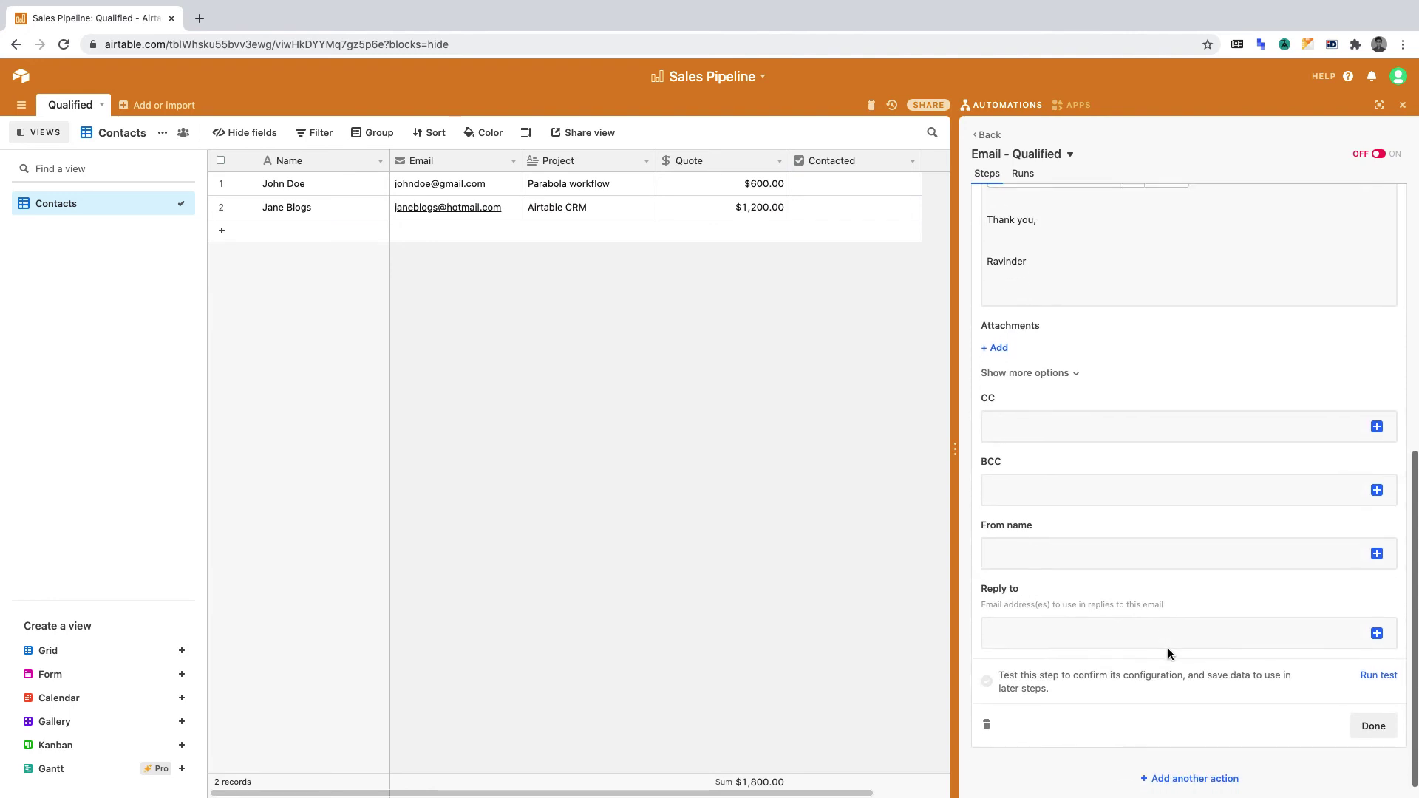
click(1078, 556)
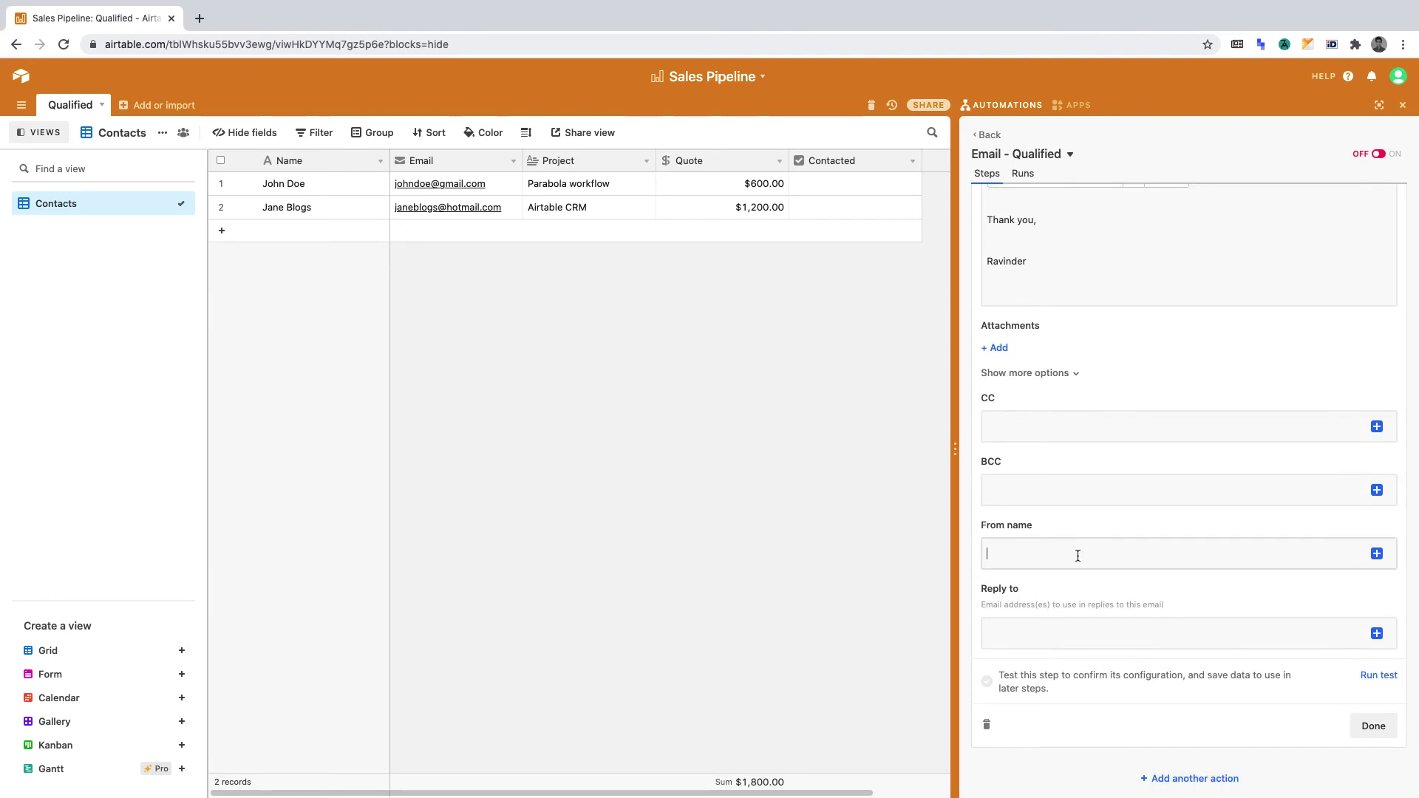
text(Internal sales update)
click(1082, 626)
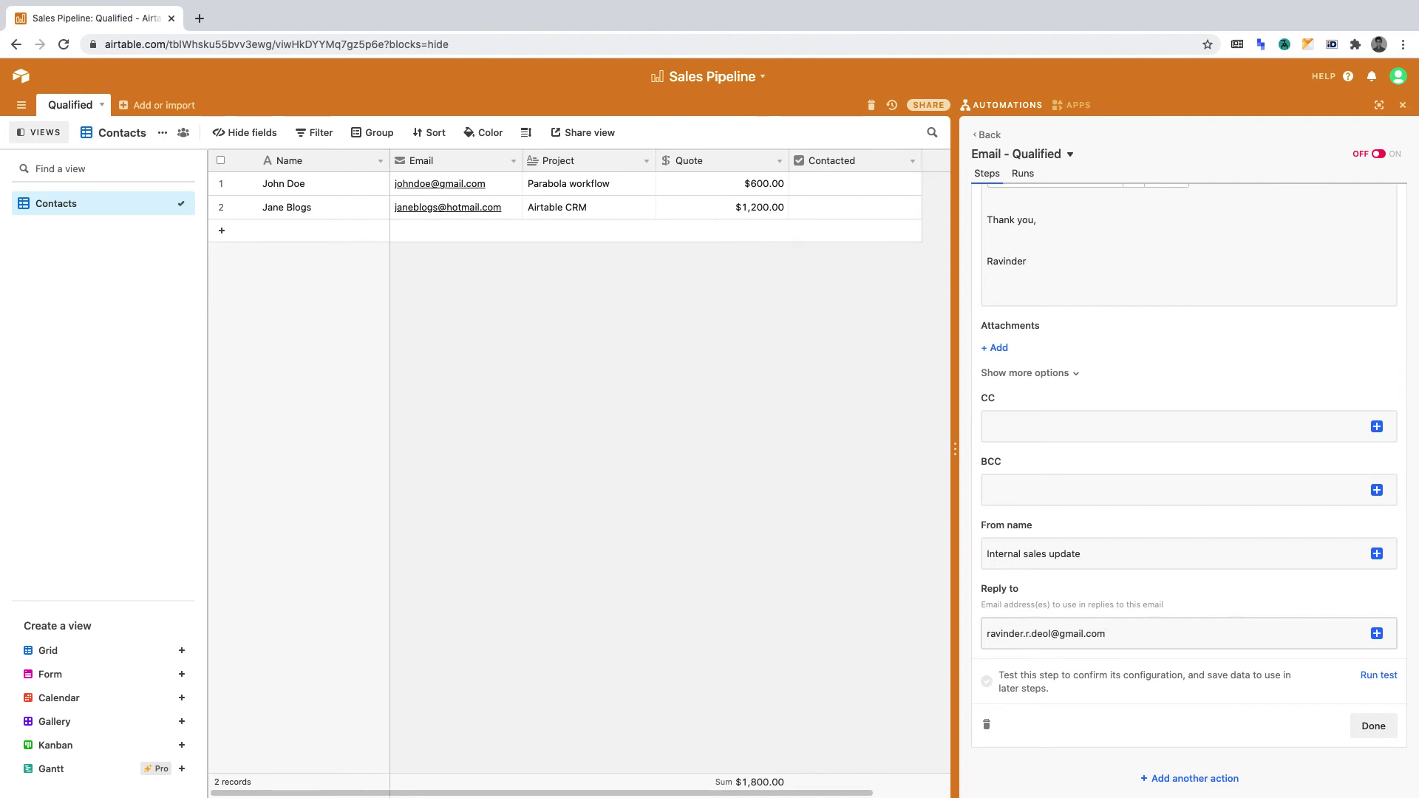
click(1377, 675)
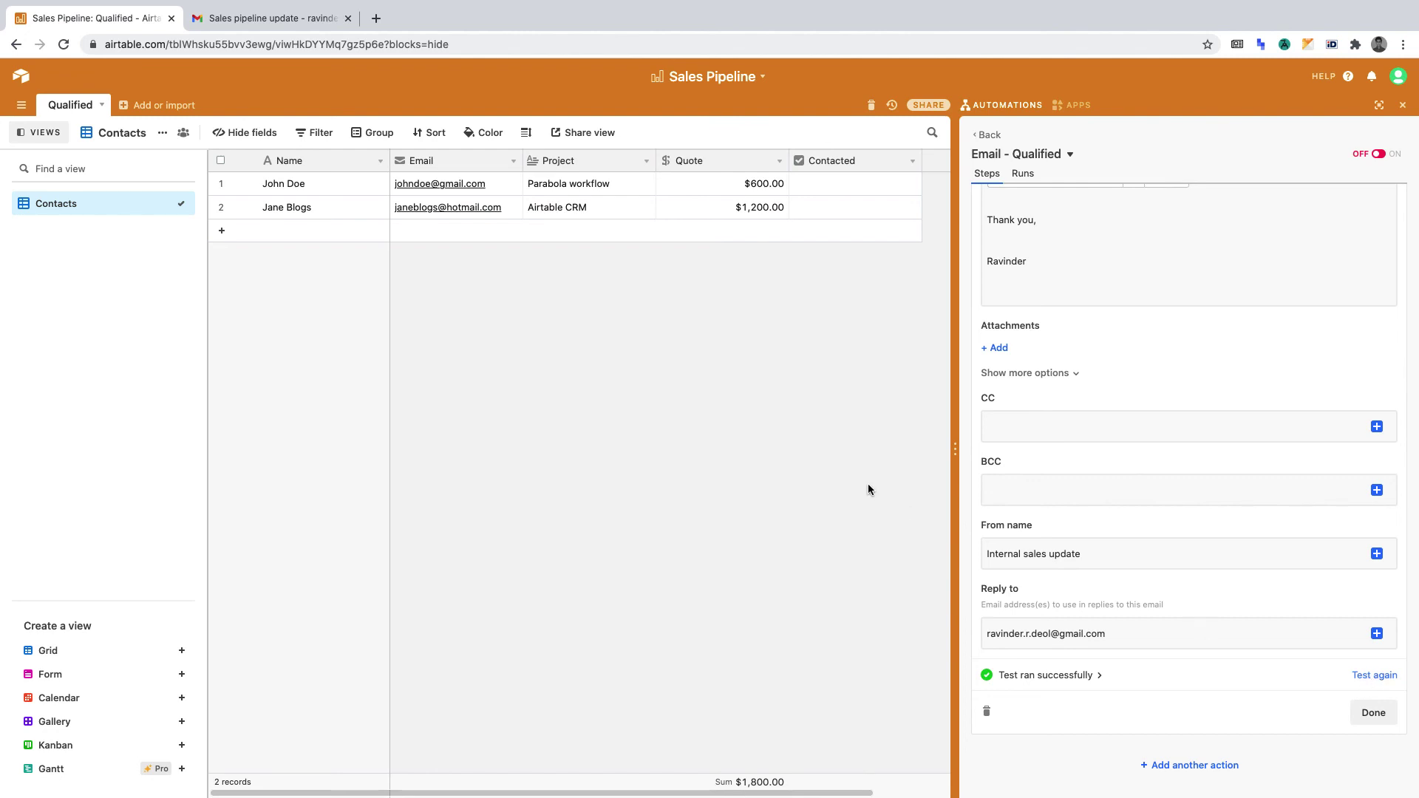
click(269, 14)
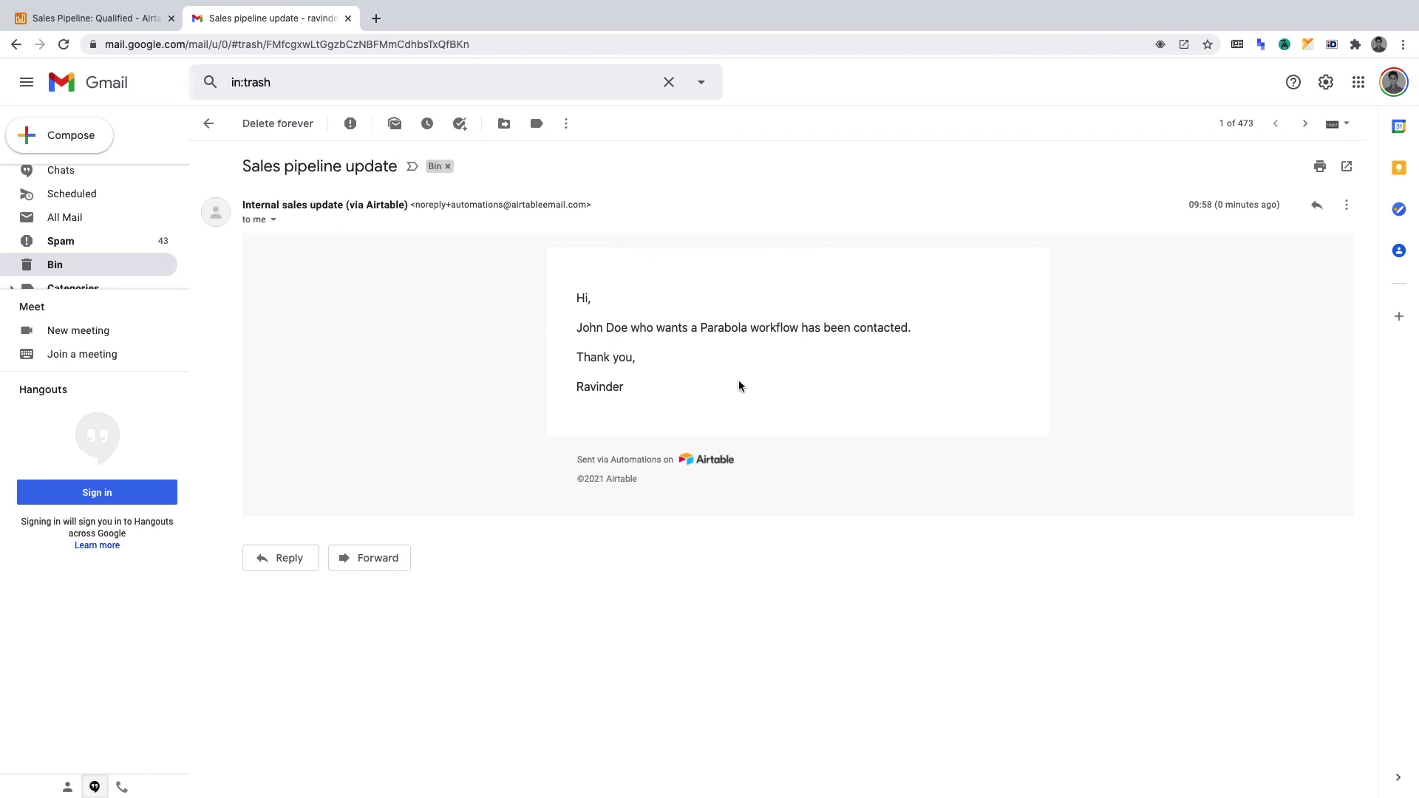
Step: Finish the email action, switch Email - Qualified on, and return to the automations list
click(124, 18)
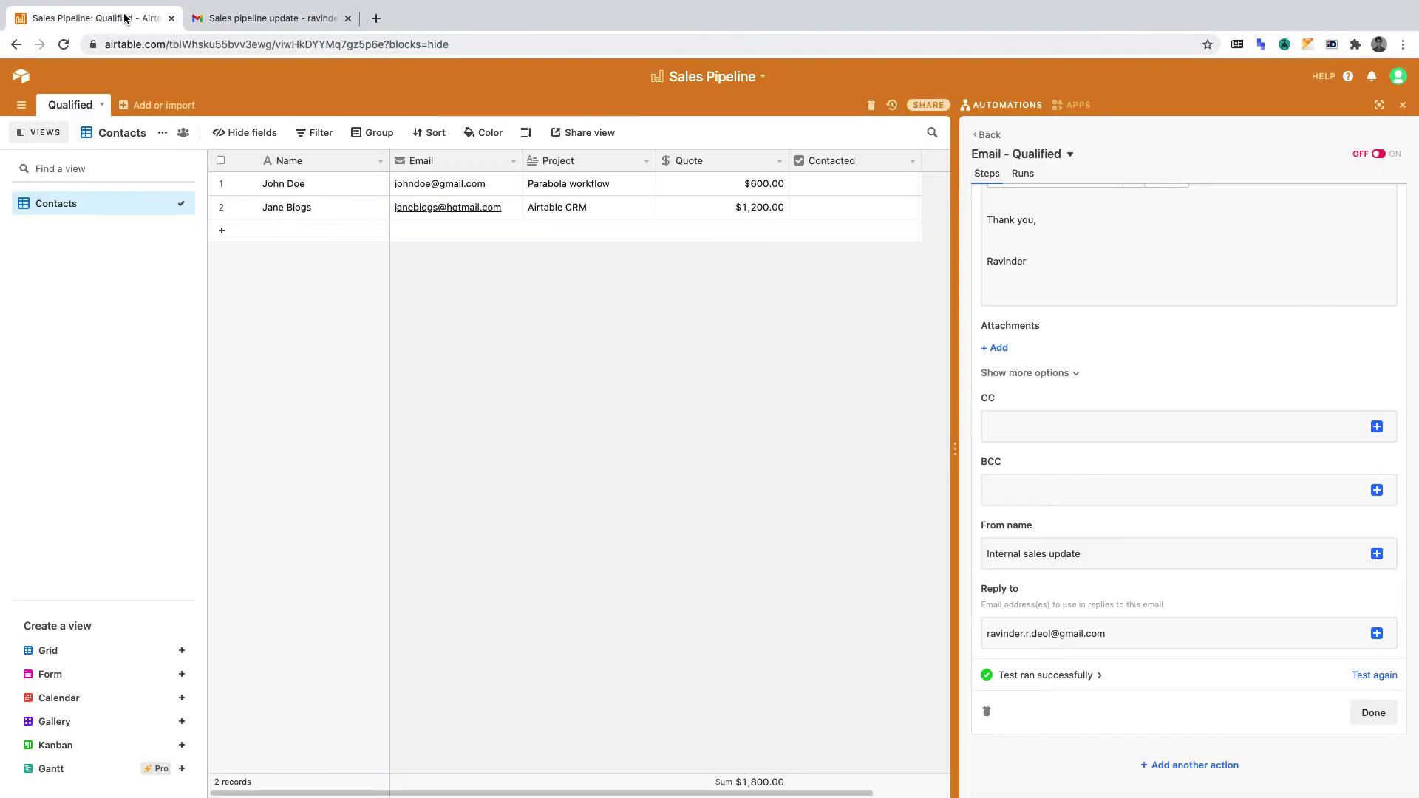
click(1375, 713)
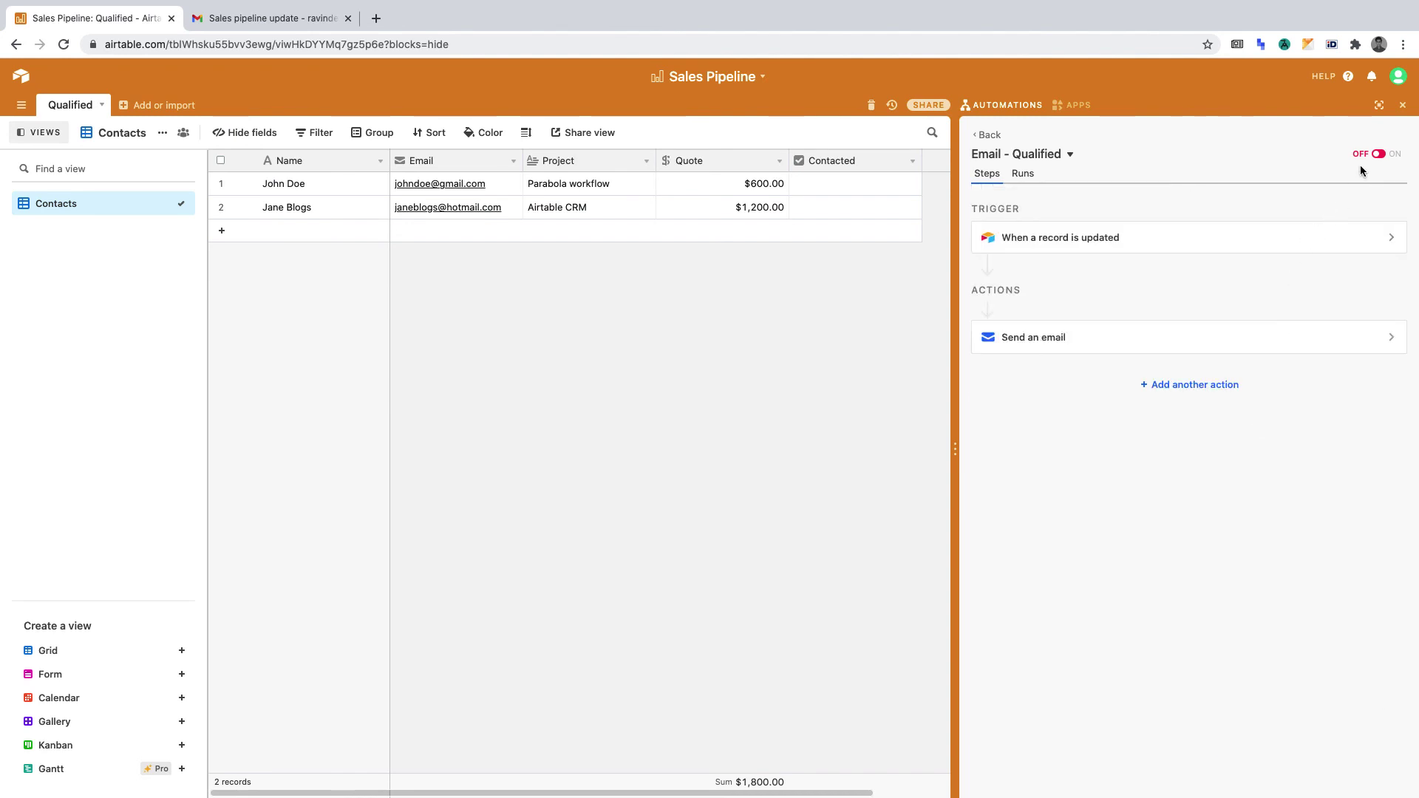
click(1379, 153)
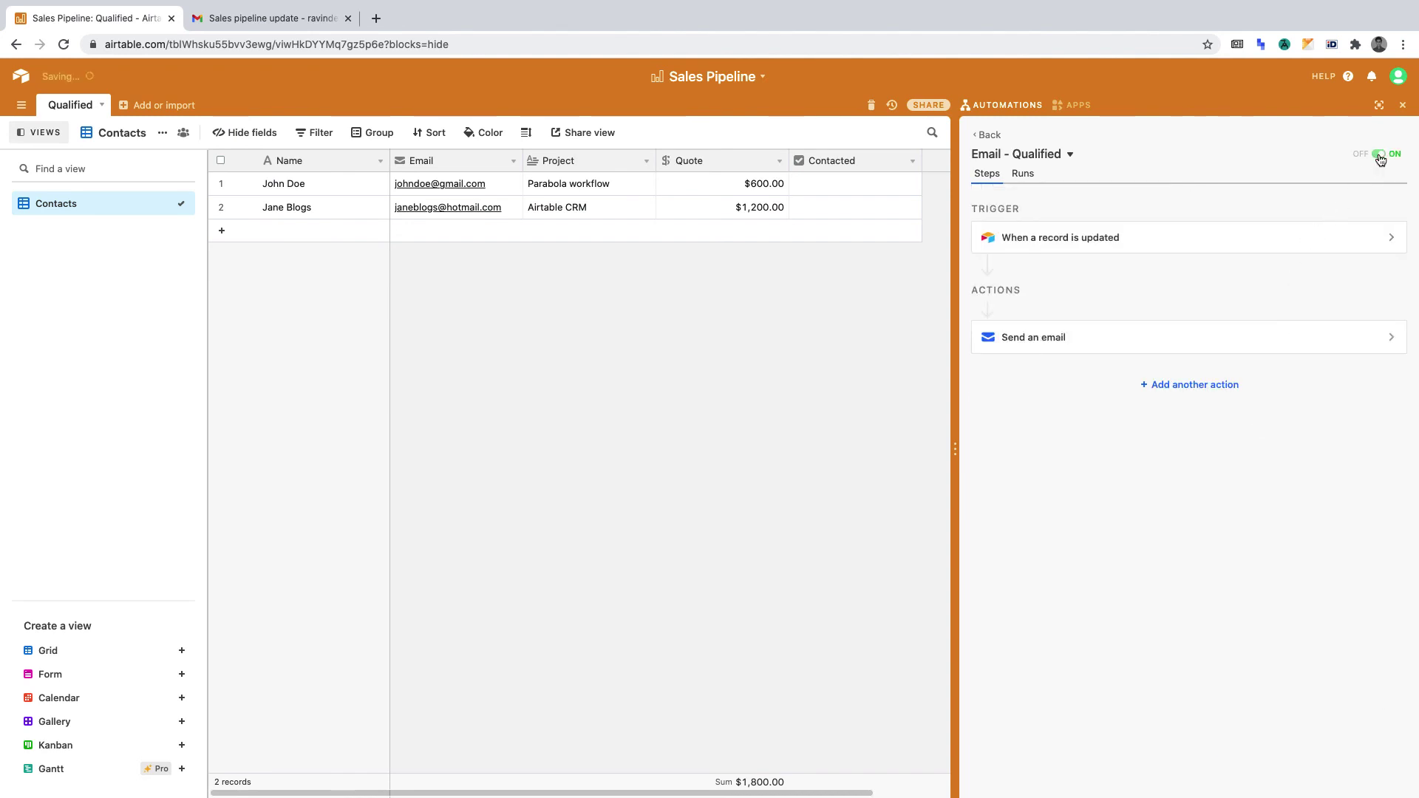
click(989, 135)
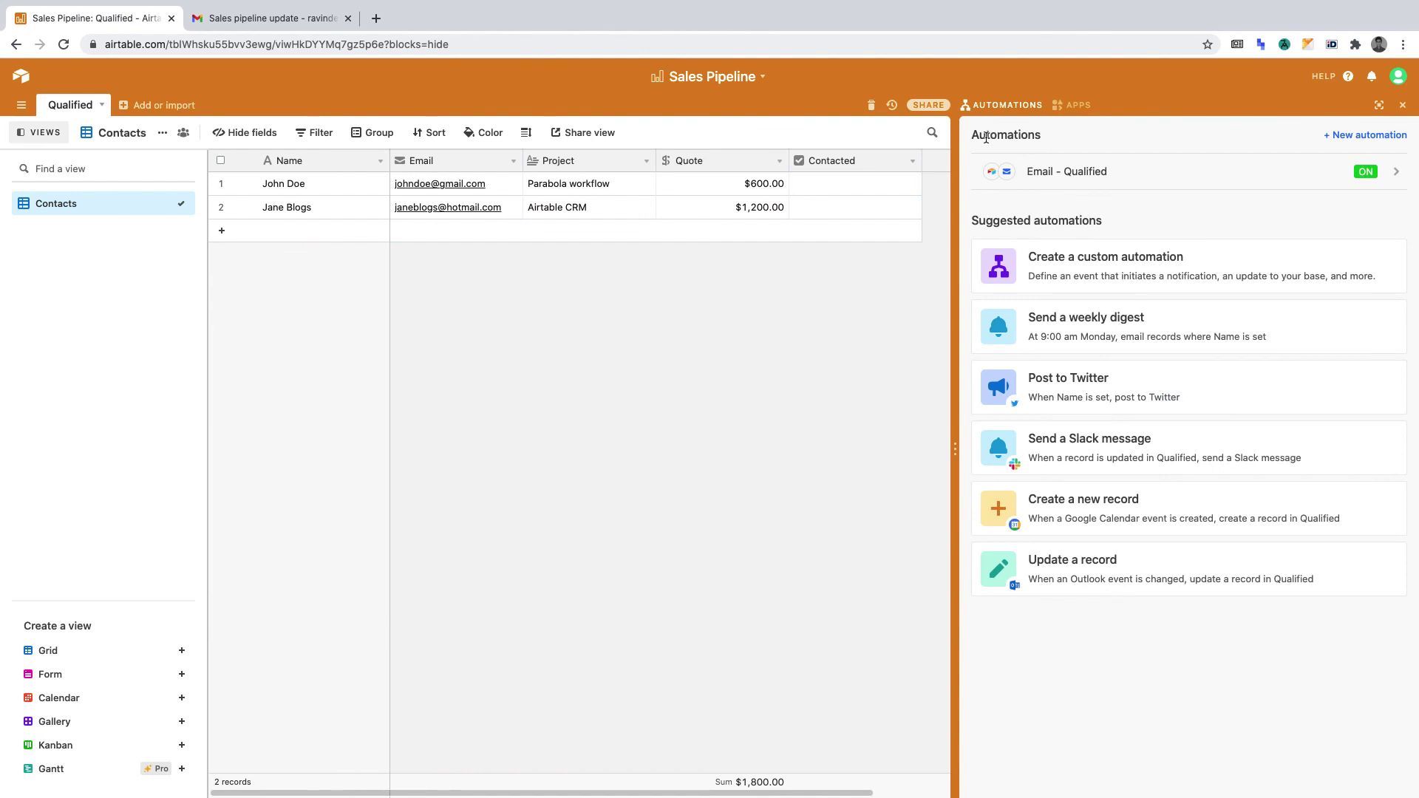